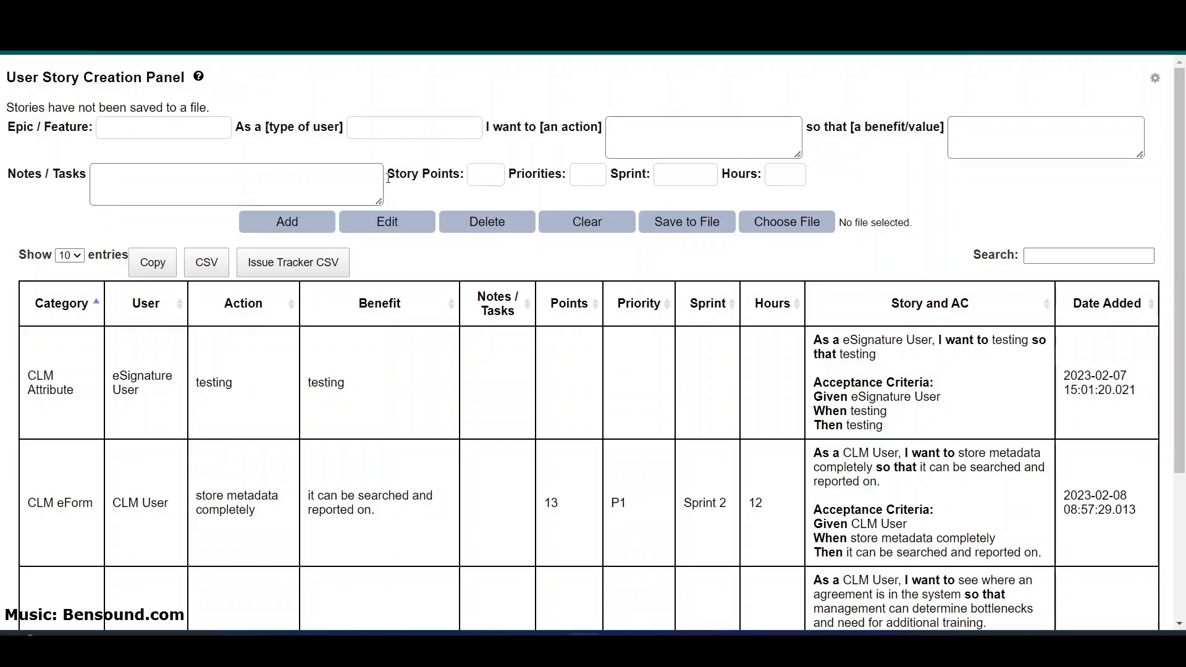
# Review the available choices for story points, priorities, sprint and hours in the story creation form.
pyautogui.click(494, 175)
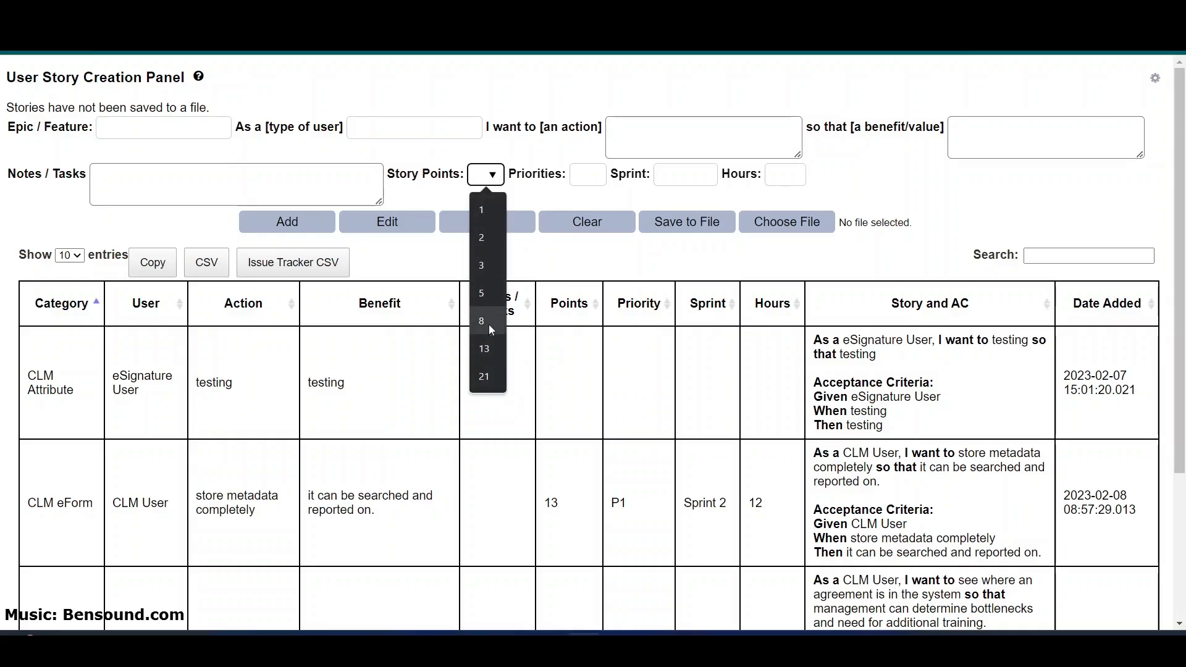
pyautogui.click(603, 180)
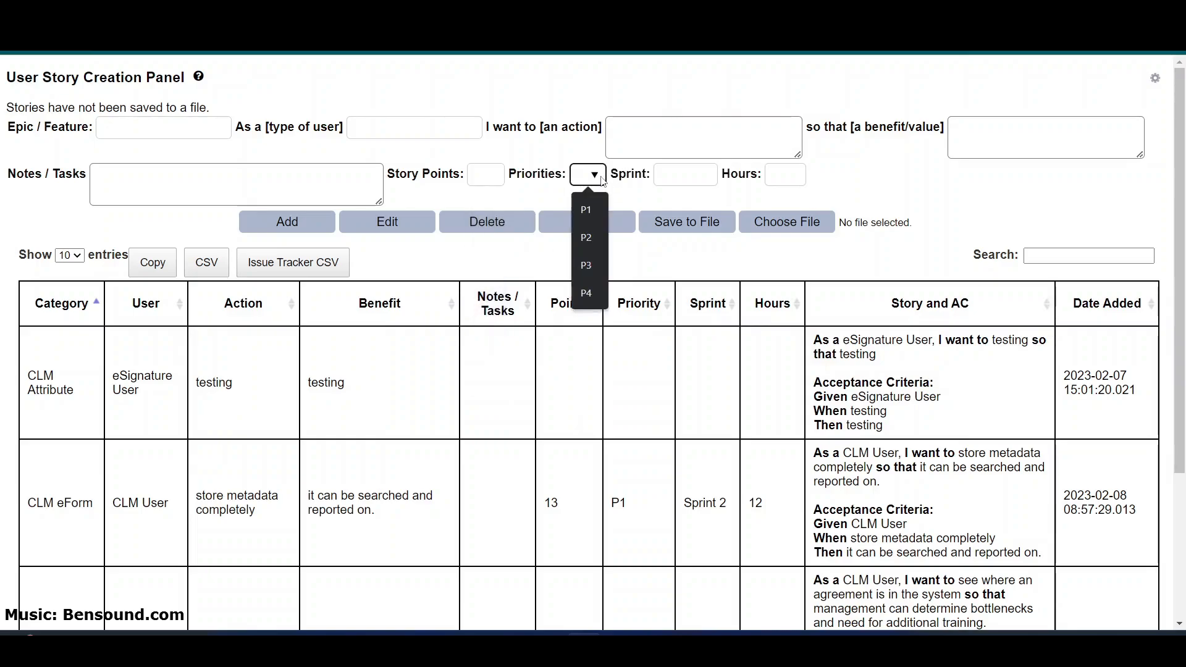
pyautogui.click(707, 177)
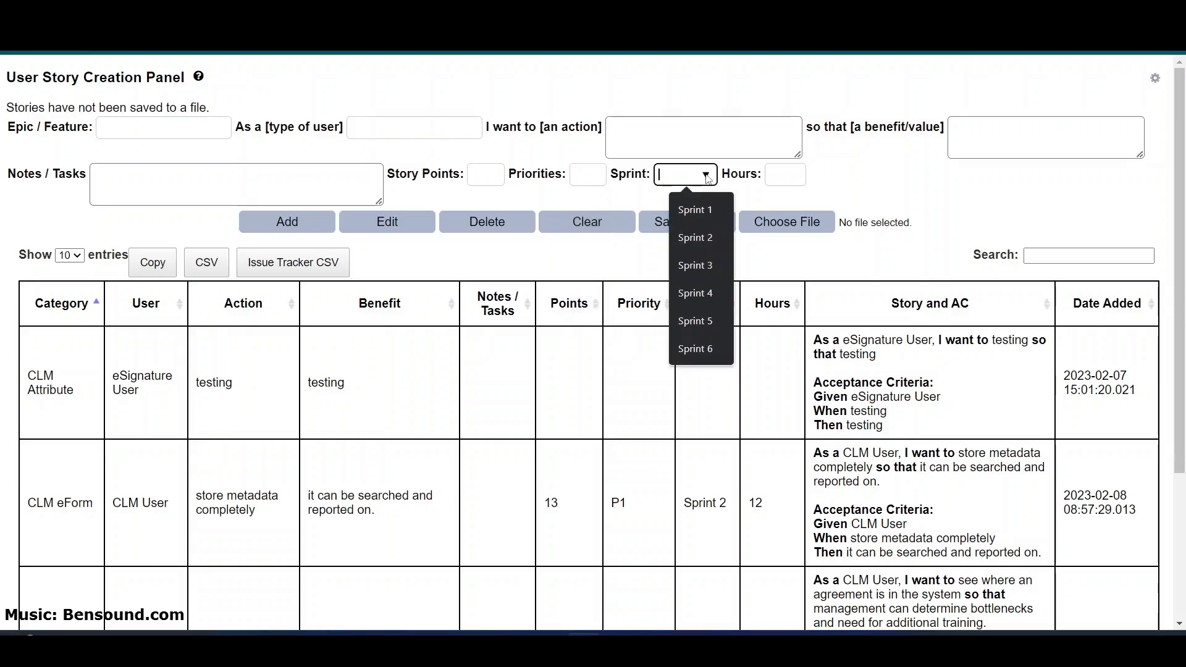
pyautogui.click(797, 179)
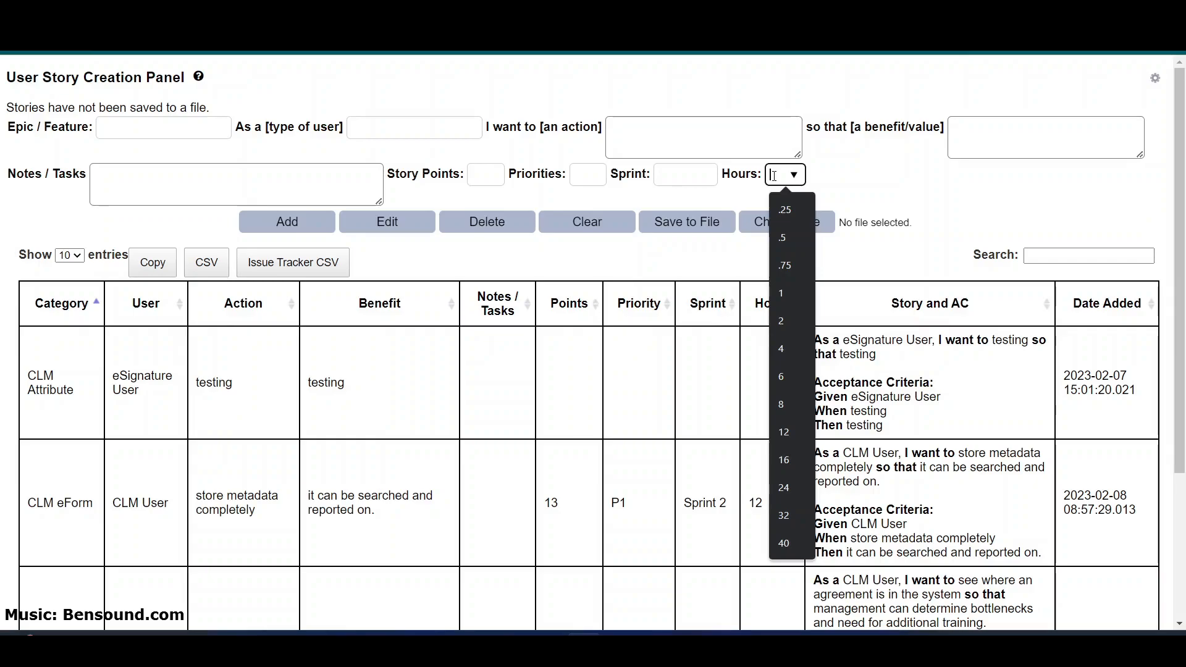
# Open the settings and examine the datalist values and the display options.
pyautogui.click(1154, 79)
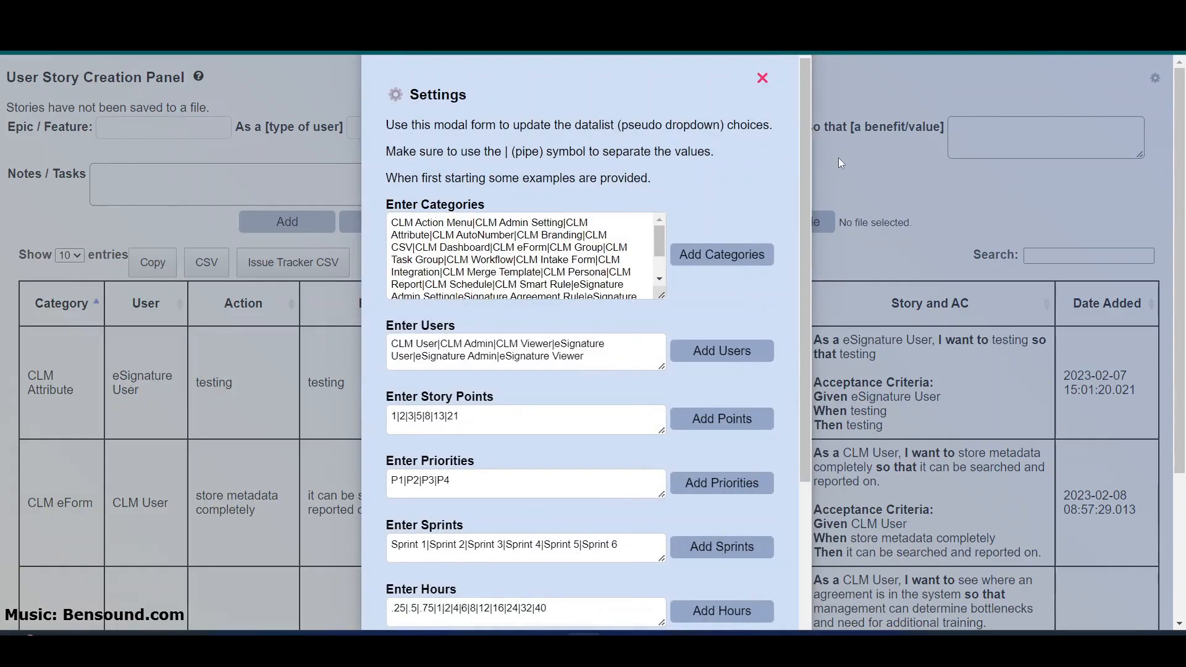
pyautogui.moveTo(805, 181); pyautogui.dragTo(804, 335)
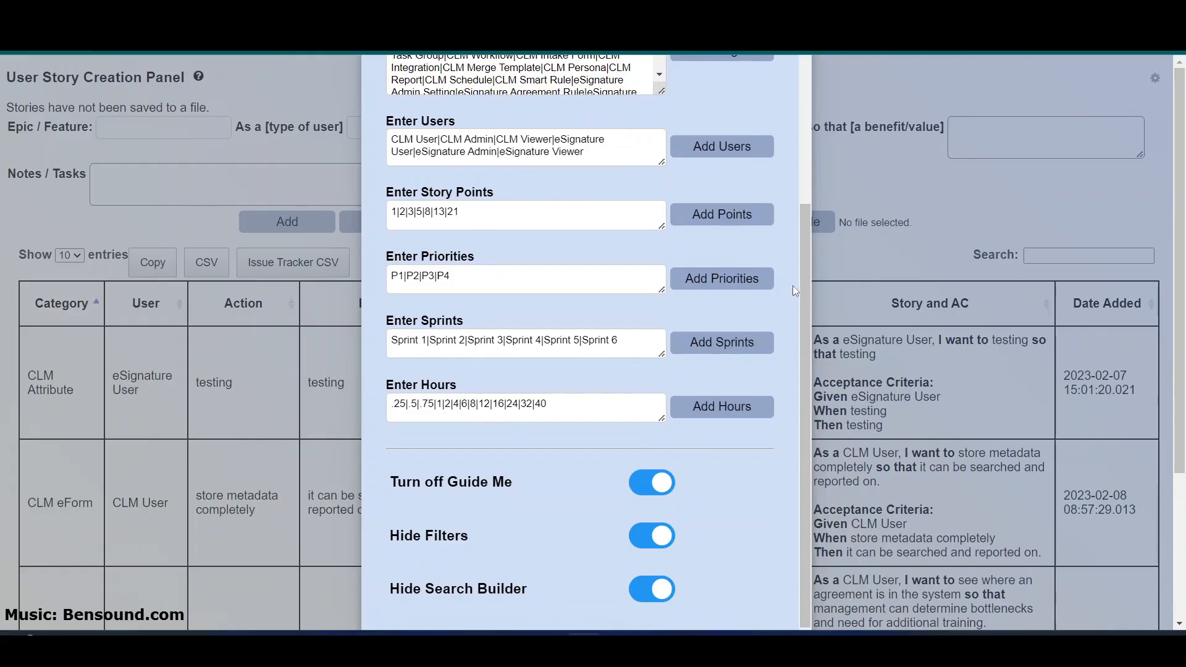
pyautogui.moveTo(806, 289); pyautogui.dragTo(778, 161)
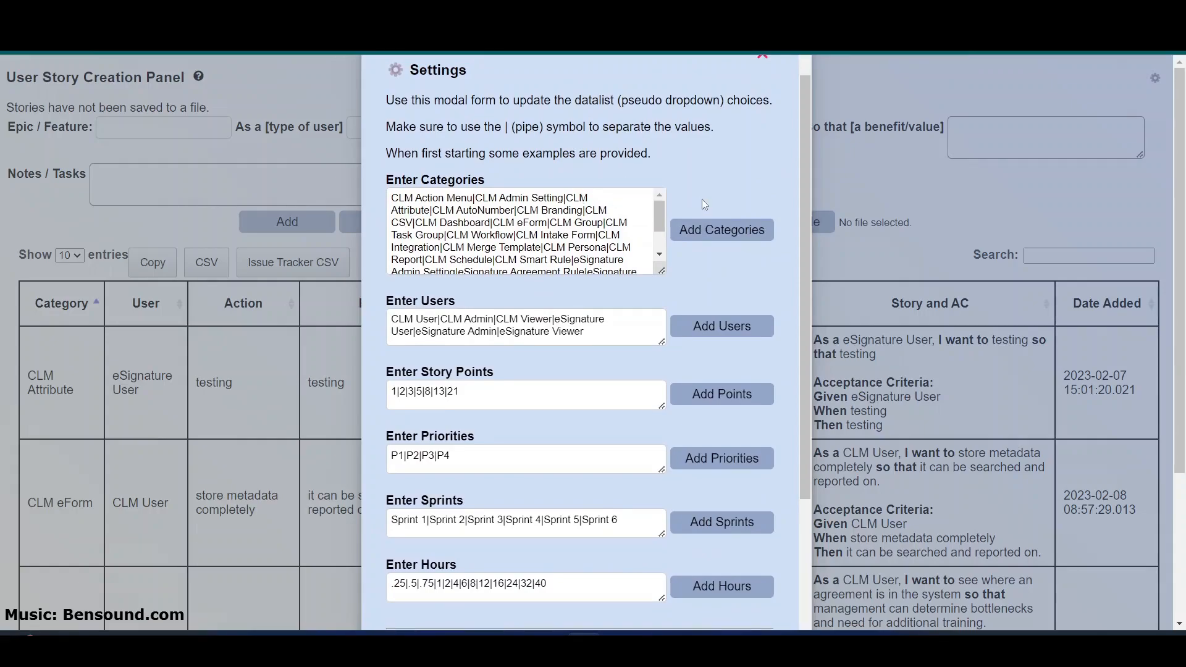
pyautogui.moveTo(806, 193); pyautogui.dragTo(806, 369)
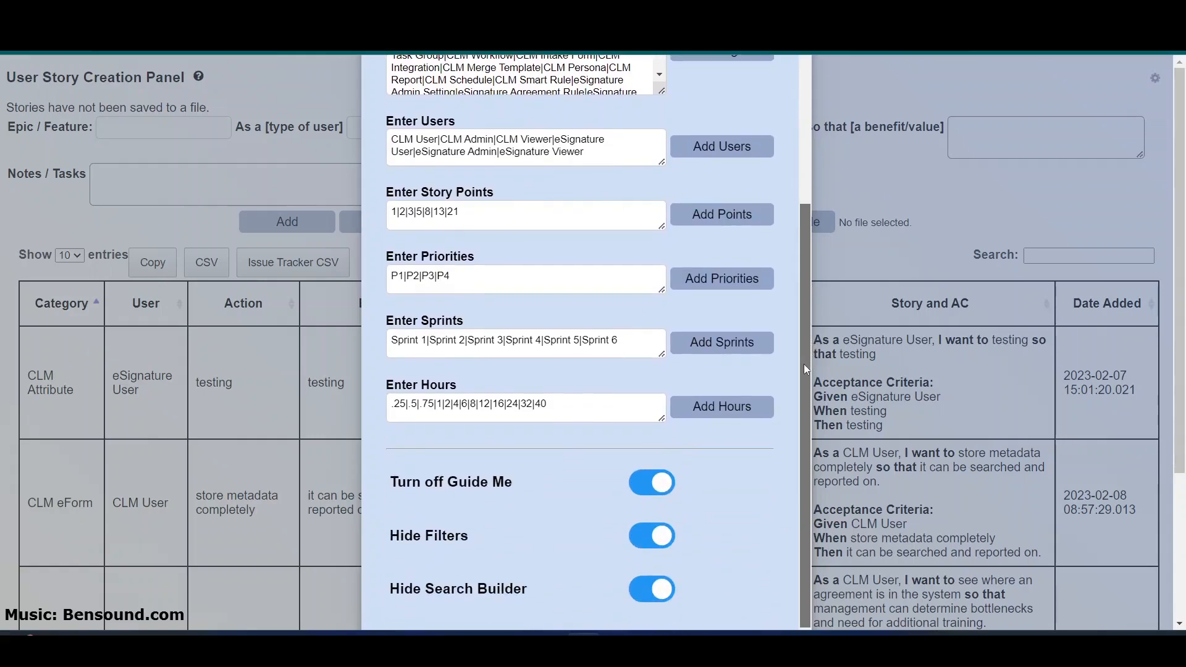
# Switch the Turn off Guide Me and Hide Filters options off and back on, and close the settings.
pyautogui.click(660, 490)
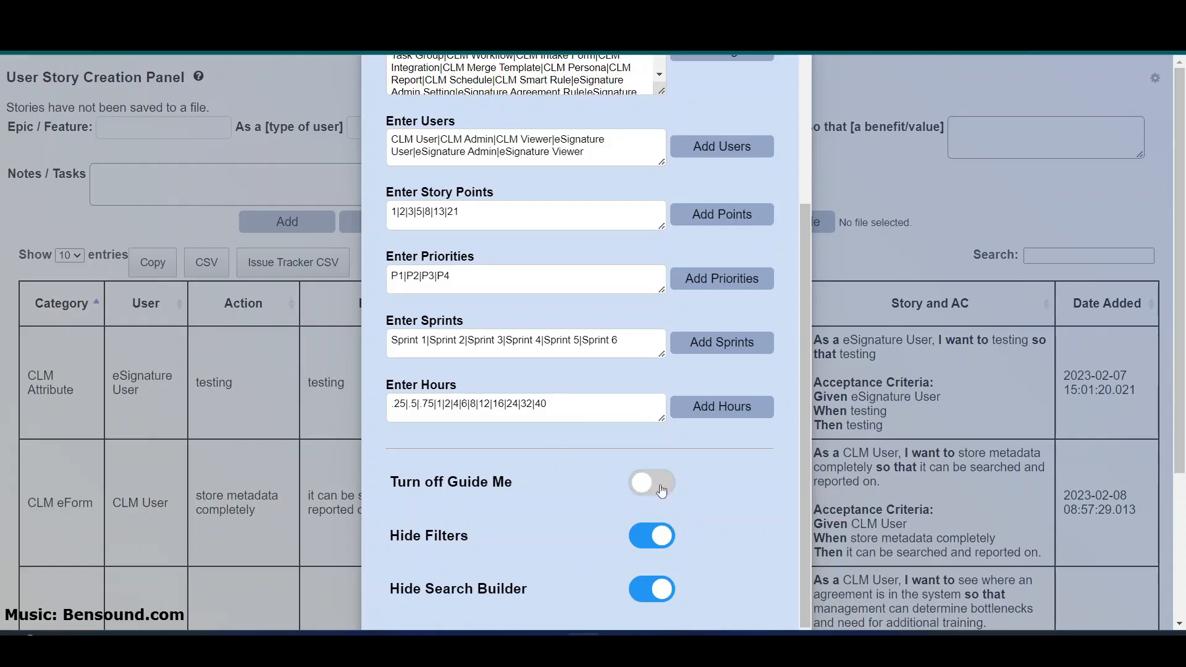
pyautogui.click(661, 490)
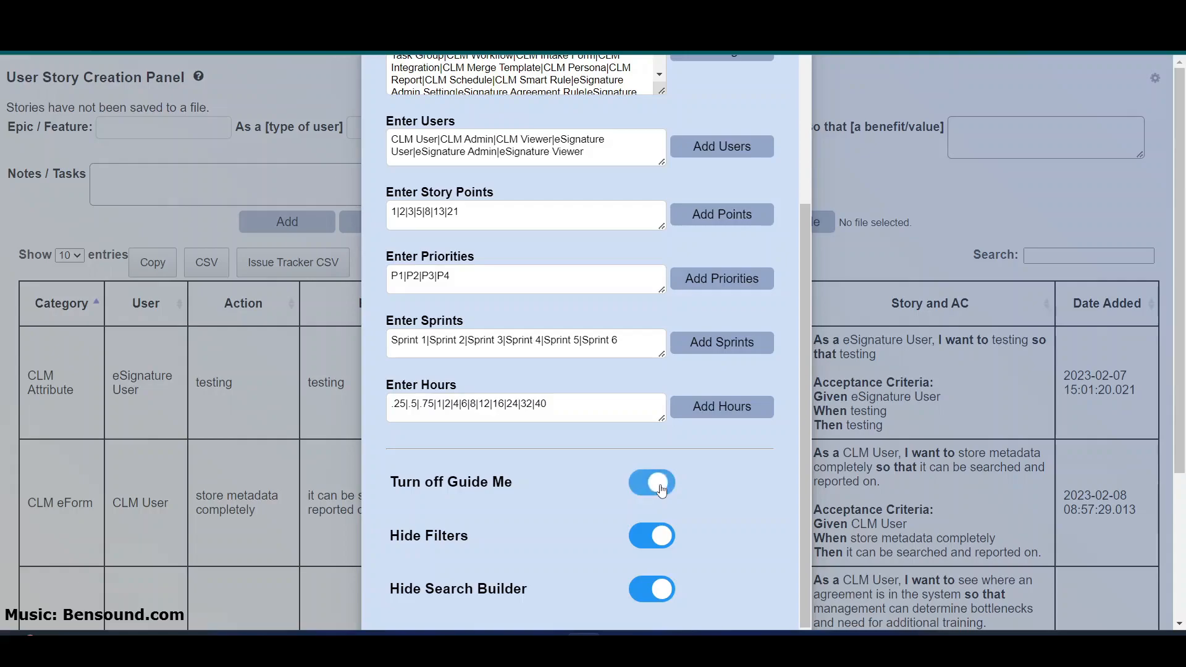
pyautogui.click(639, 540)
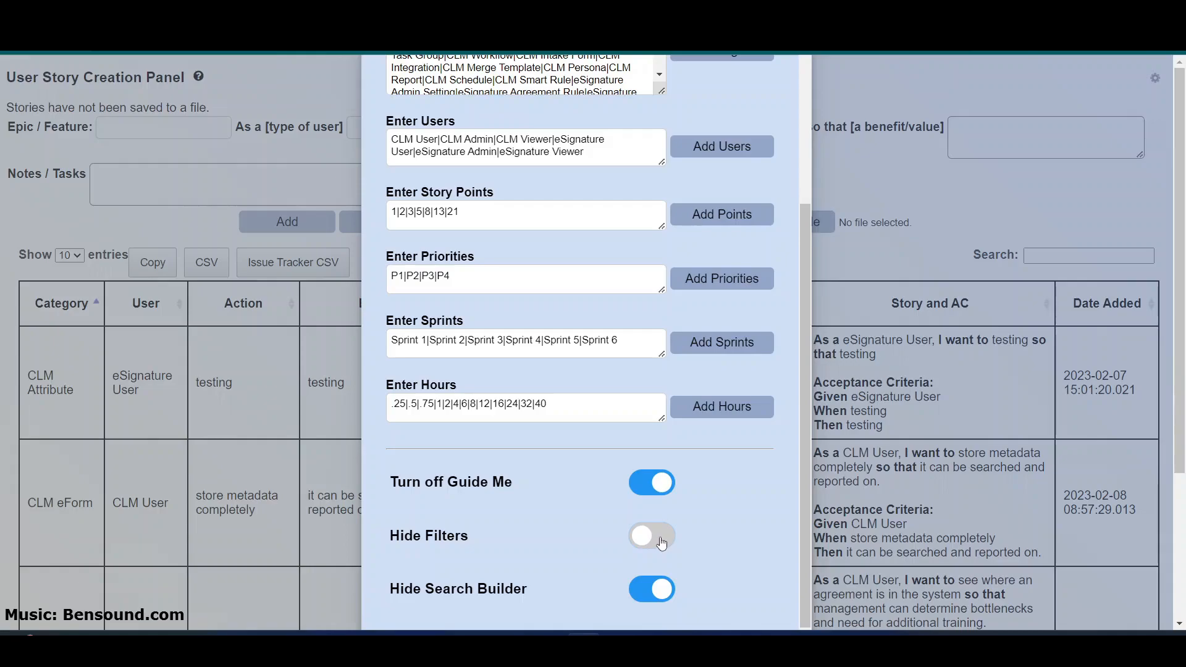
pyautogui.click(661, 543)
pyautogui.moveTo(807, 539); pyautogui.dragTo(819, 373)
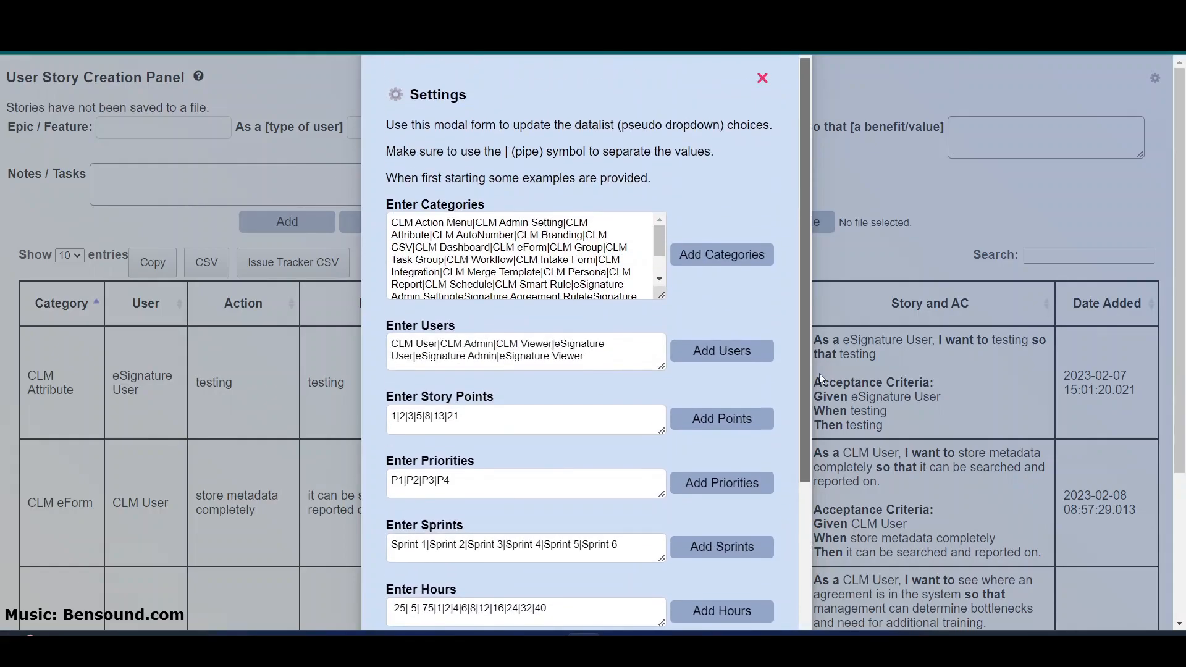
pyautogui.click(762, 79)
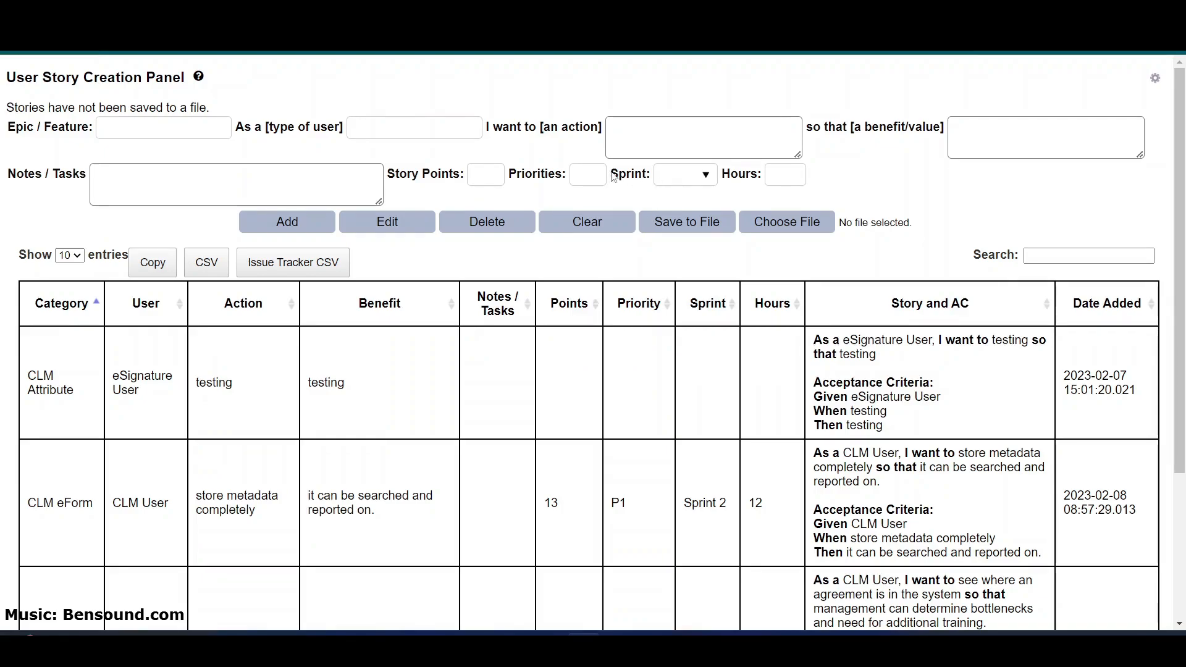
# Select the "store metadata completely" story in the table and sort the stories by date added in ascending order.
pyautogui.click(391, 388)
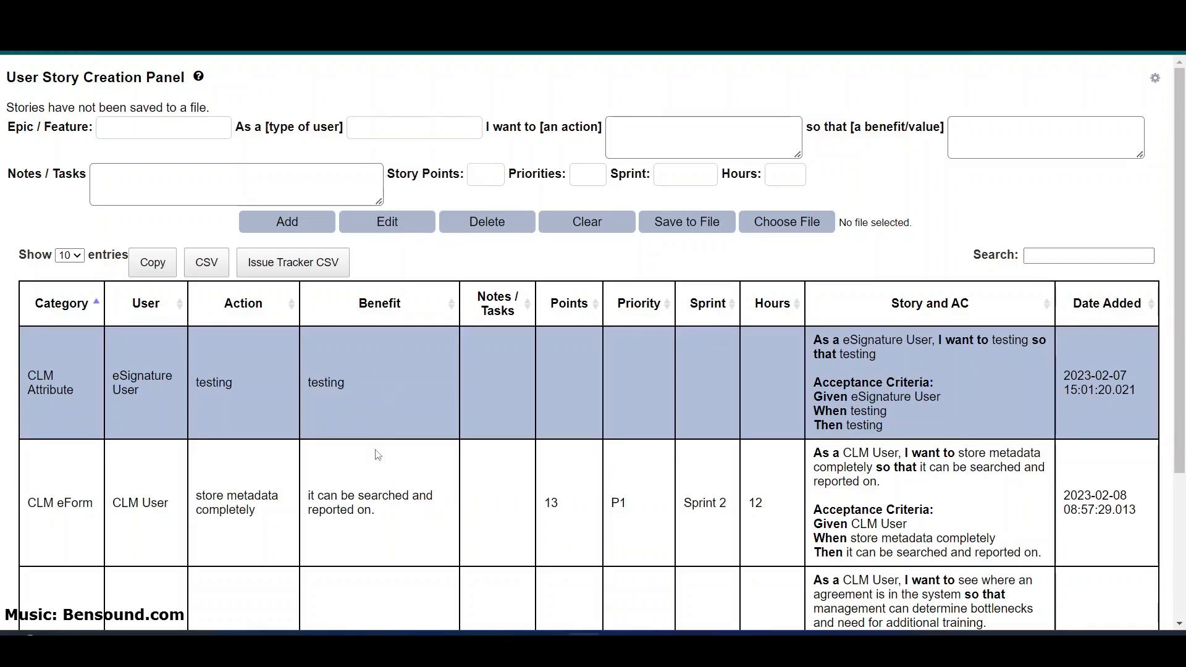
pyautogui.click(375, 545)
pyautogui.click(371, 523)
pyautogui.click(367, 511)
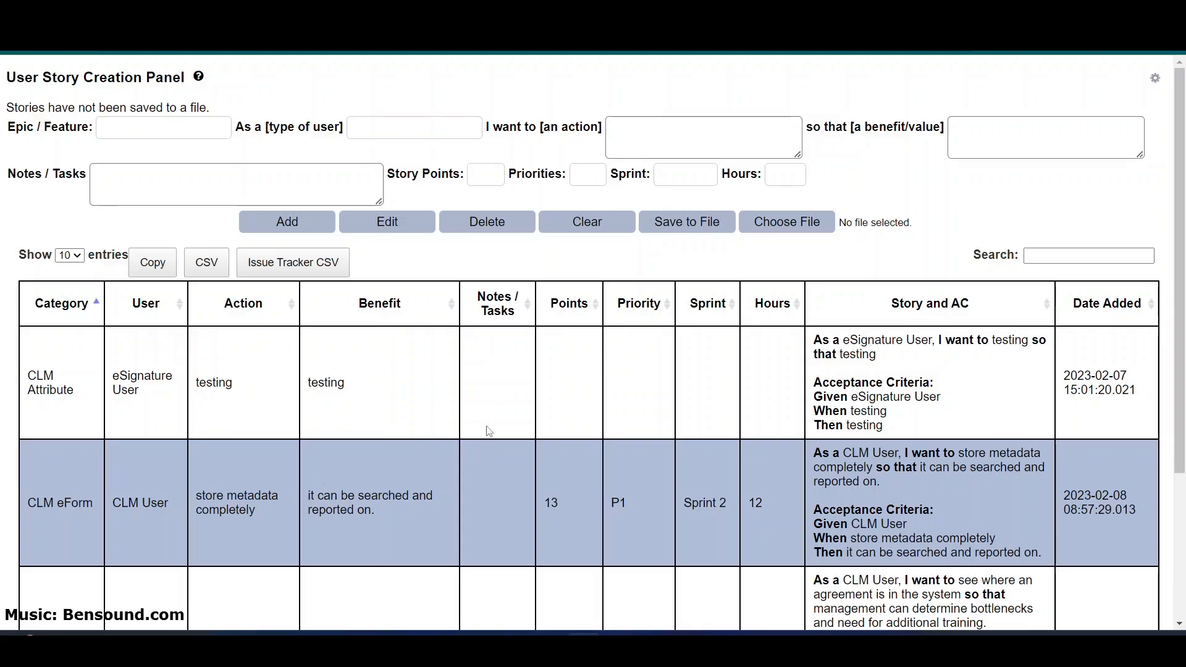
pyautogui.click(1150, 307)
# Open the selected story in the edit form, view the previous entry, and close the form without saving.
pyautogui.click(389, 223)
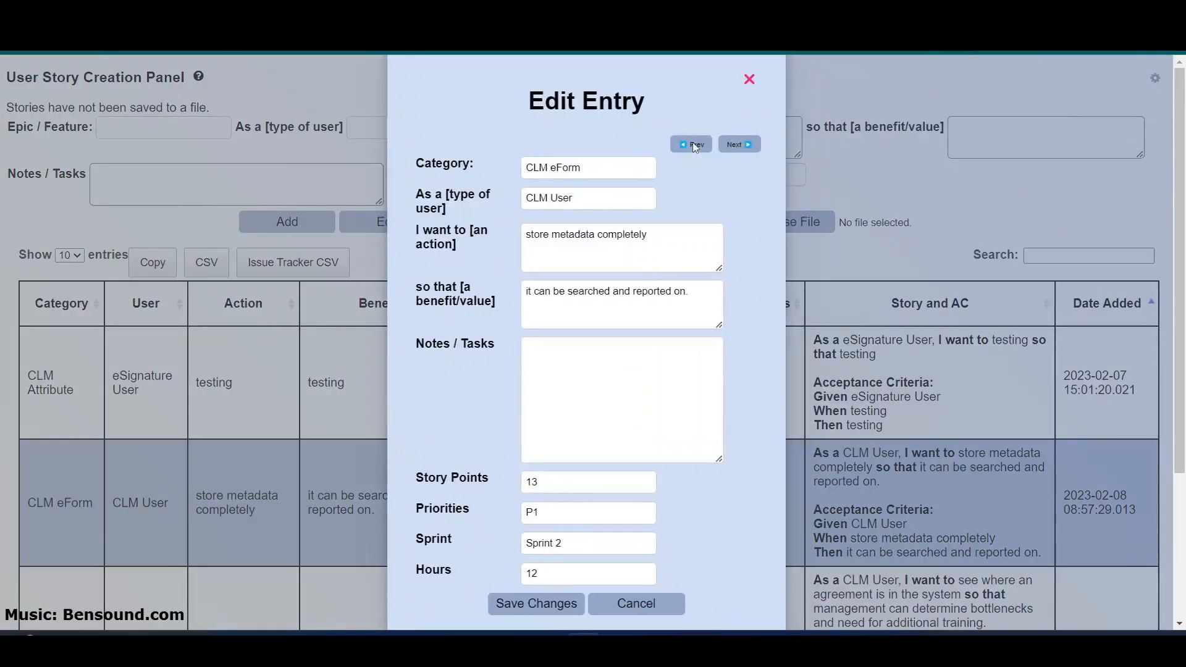
pyautogui.click(692, 143)
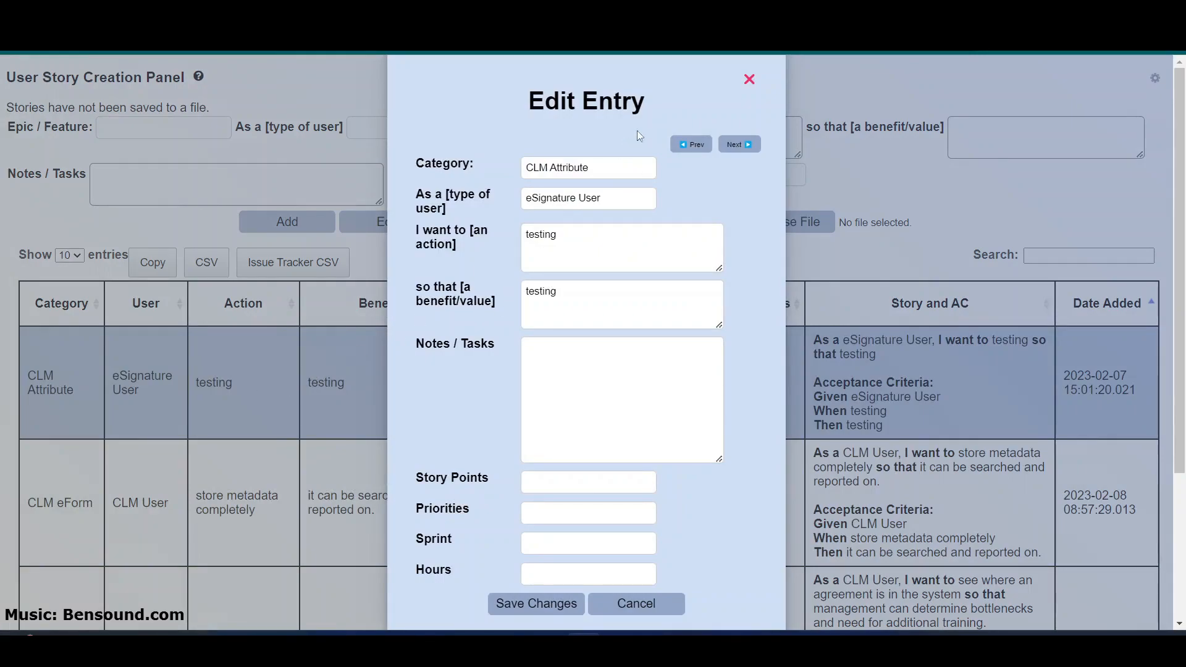
pyautogui.click(750, 80)
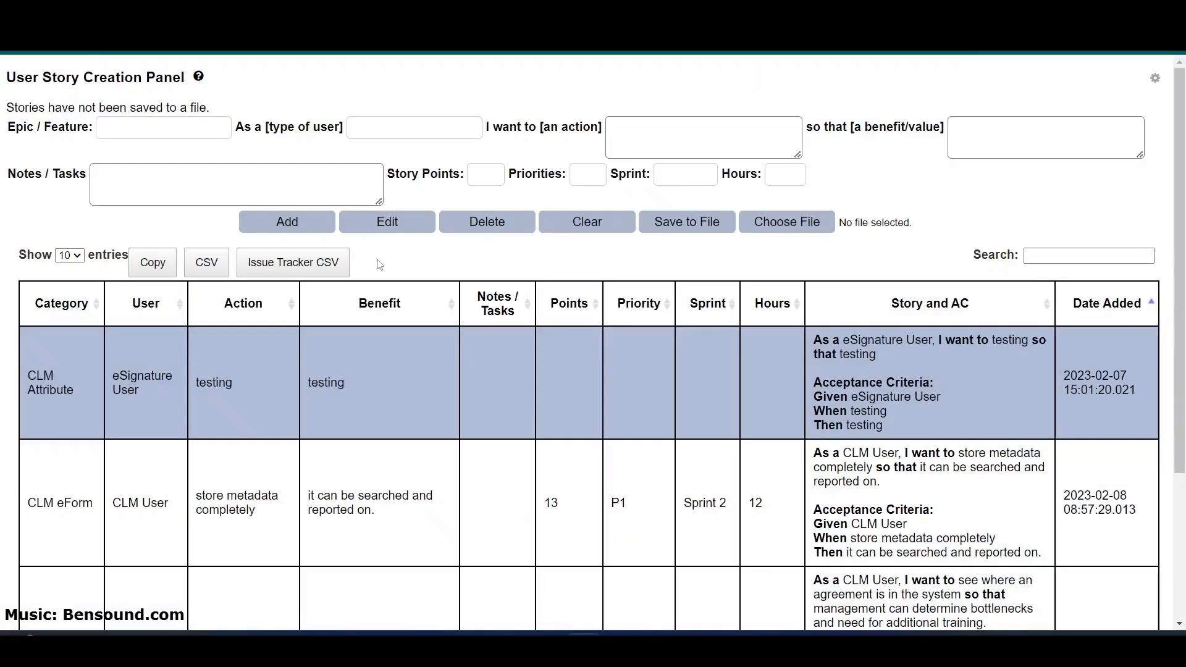
# Sort the stories by category in descending order and browse the entries forward and back in the edit form, closing it without saving.
pyautogui.click(96, 309)
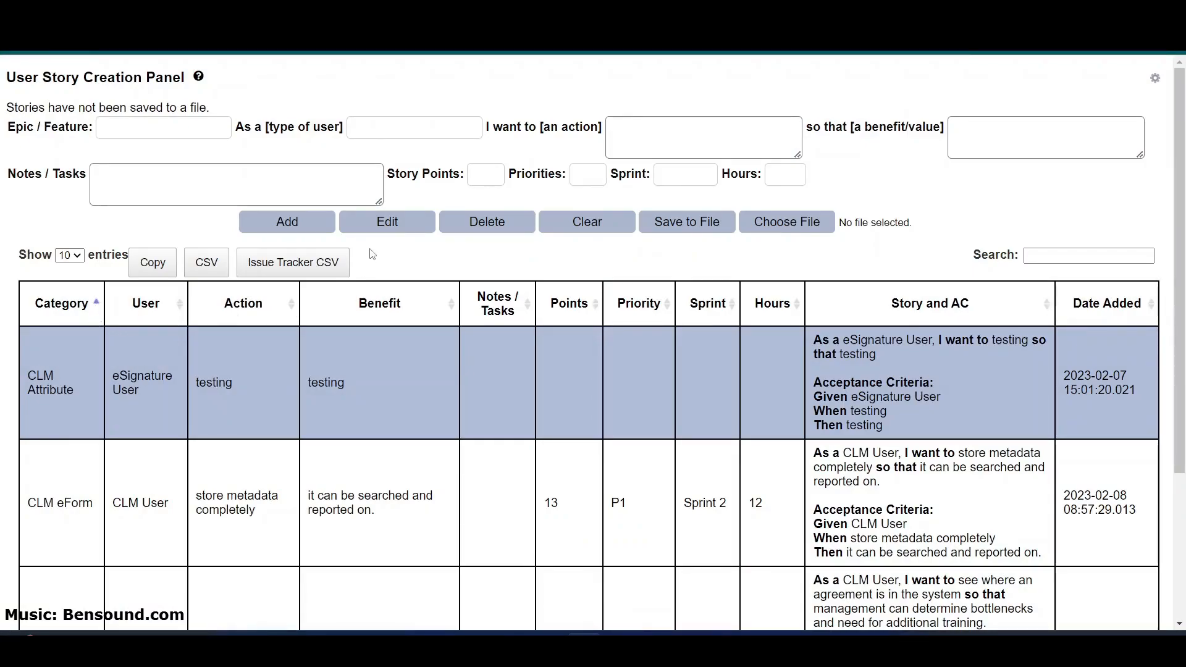
pyautogui.click(99, 312)
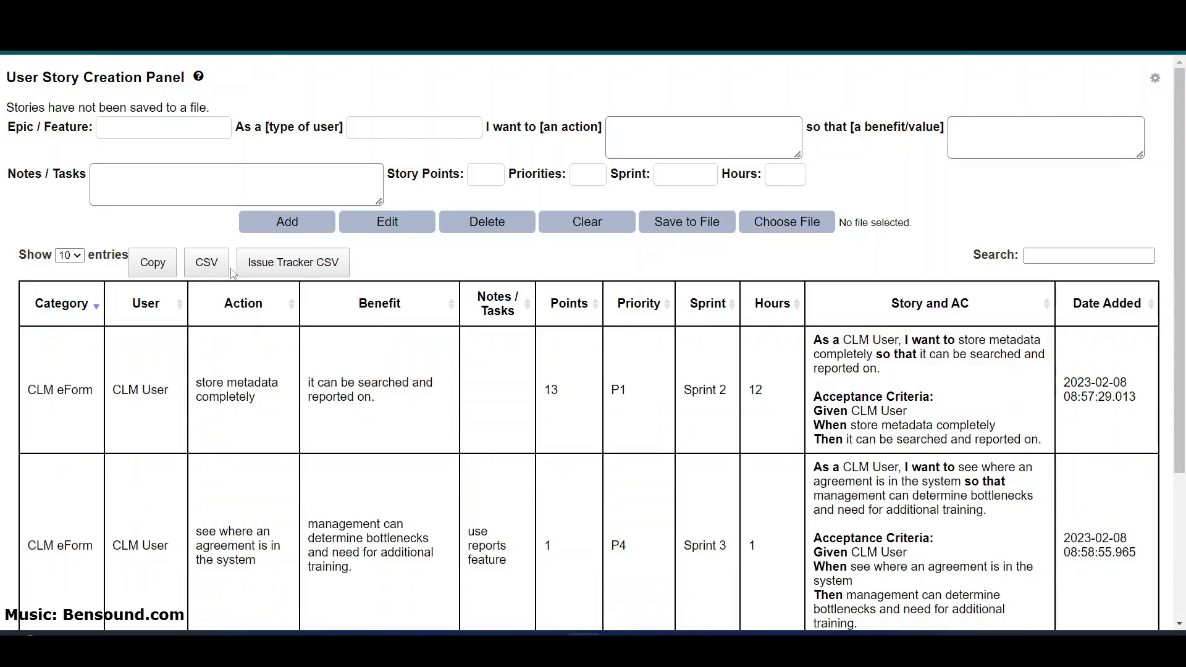
pyautogui.click(400, 225)
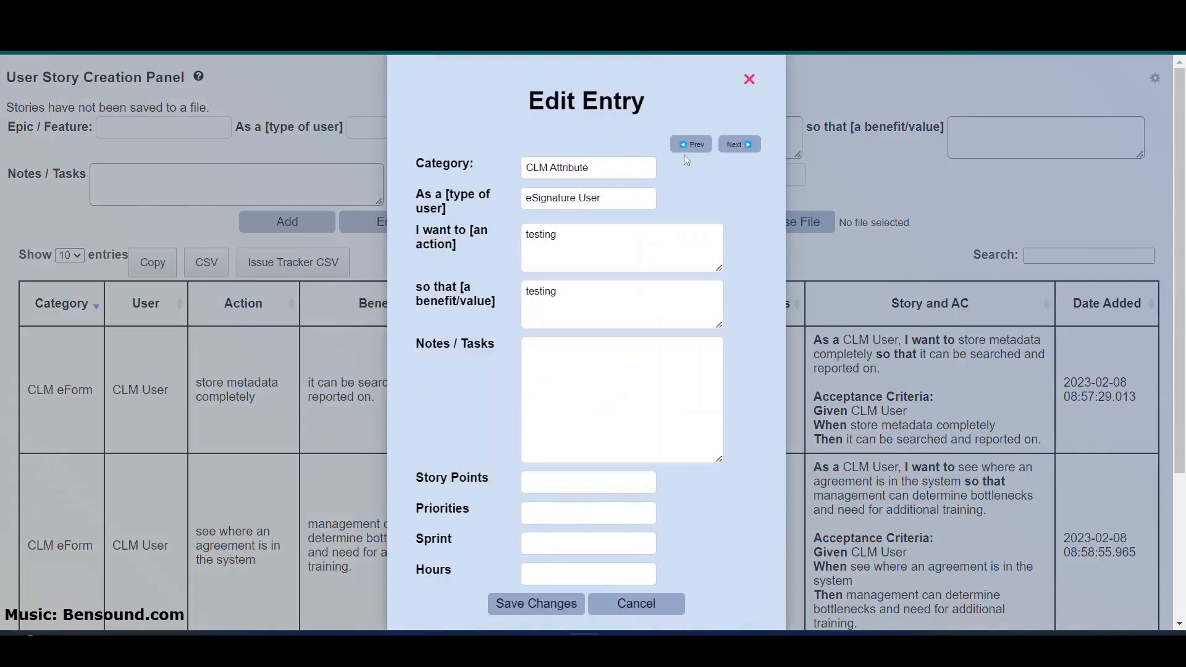
pyautogui.click(740, 143)
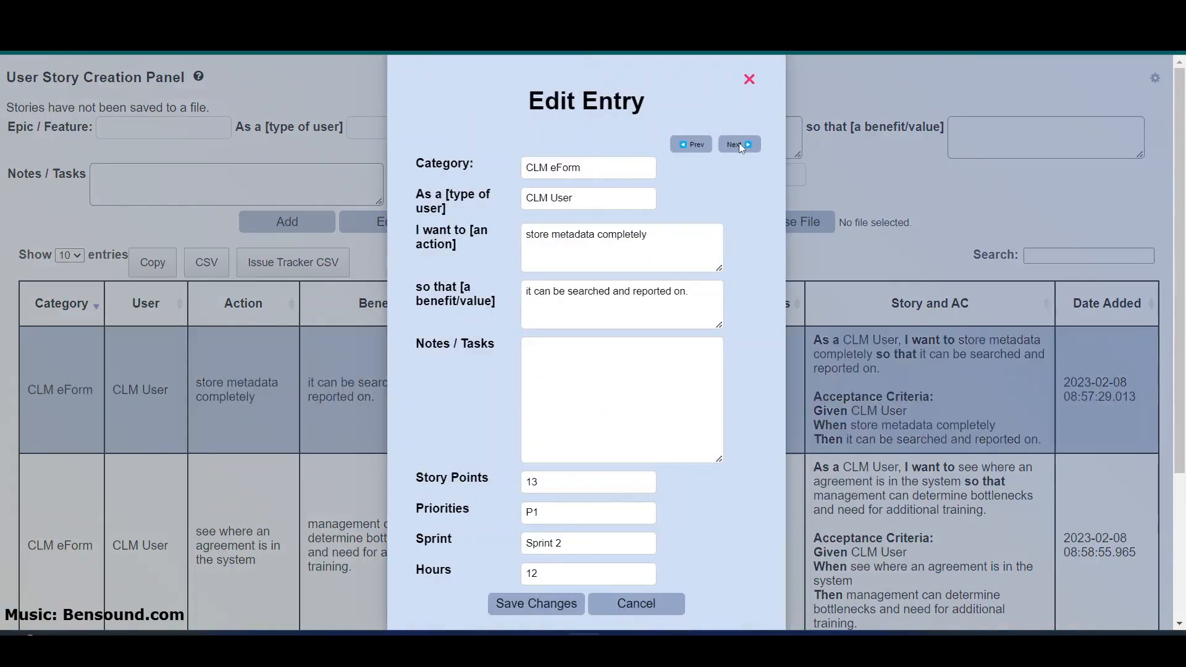
pyautogui.click(740, 144)
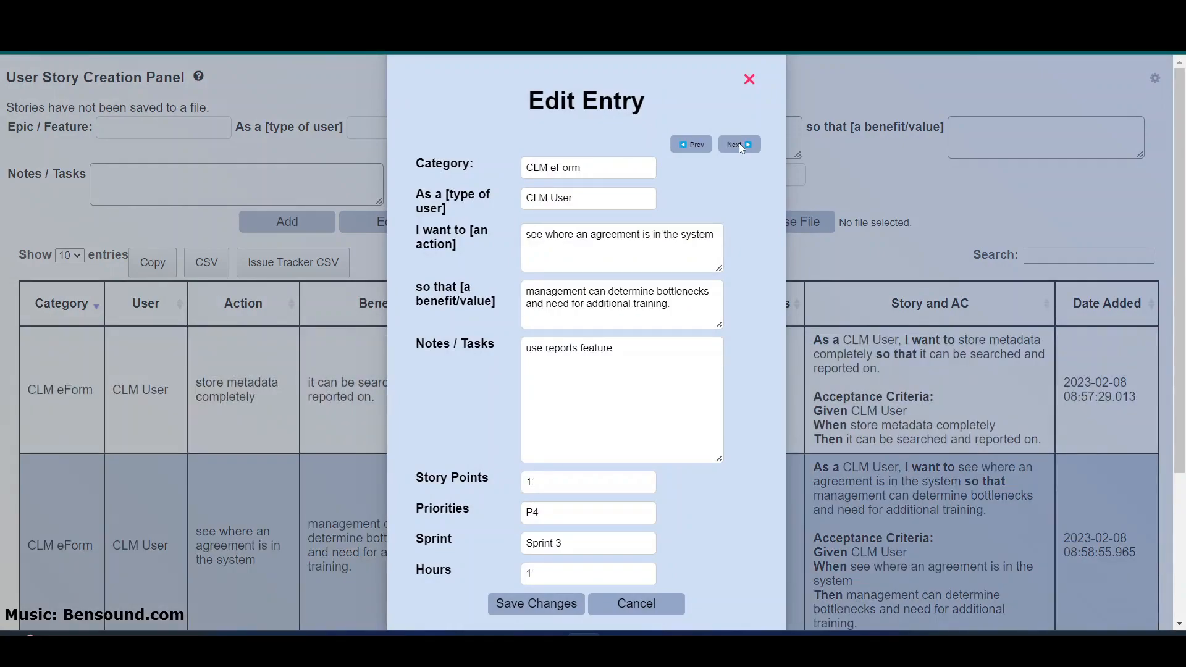
pyautogui.click(740, 144)
pyautogui.click(690, 144)
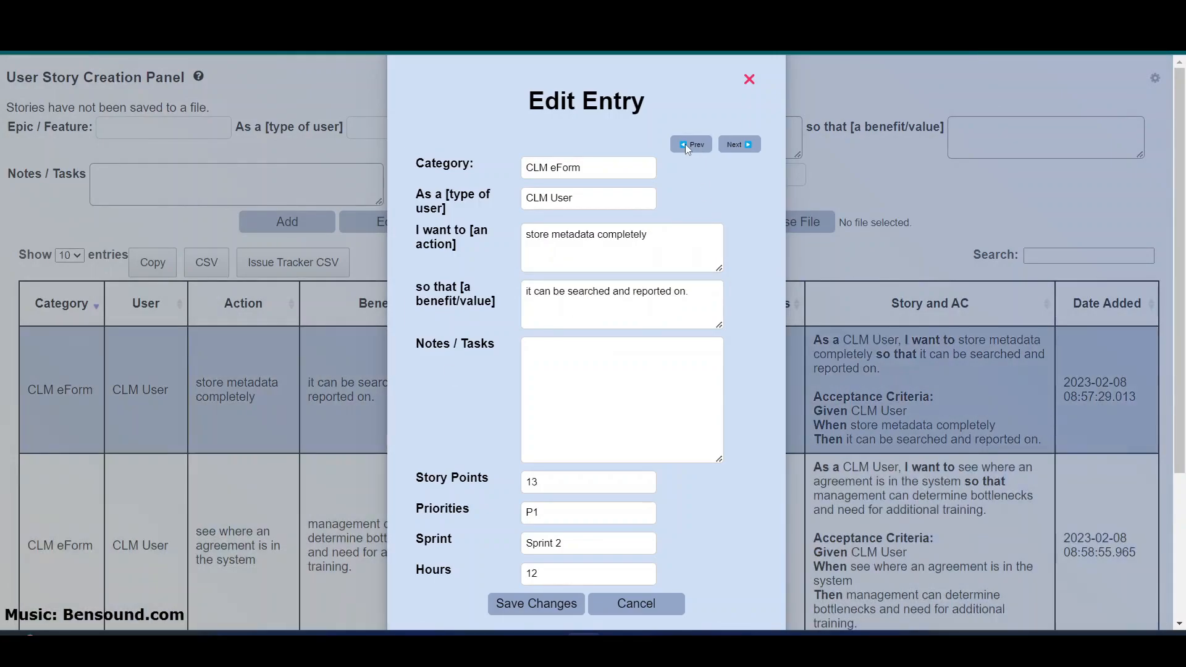
pyautogui.click(690, 144)
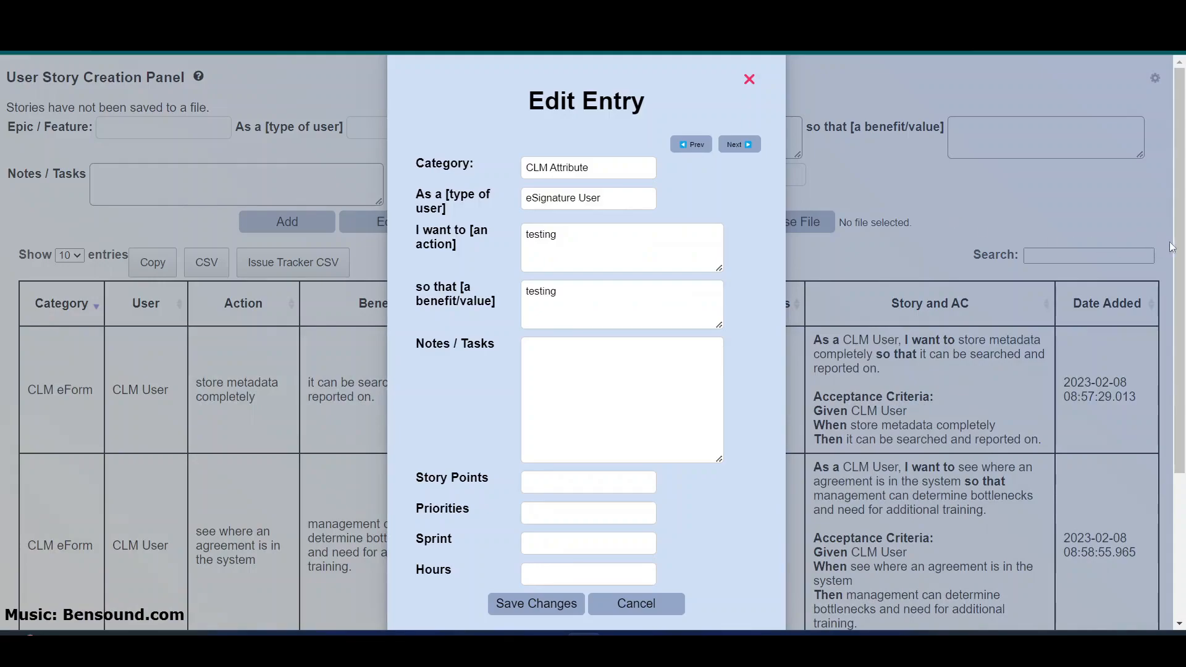
pyautogui.moveTo(1178, 247); pyautogui.dragTo(1181, 390)
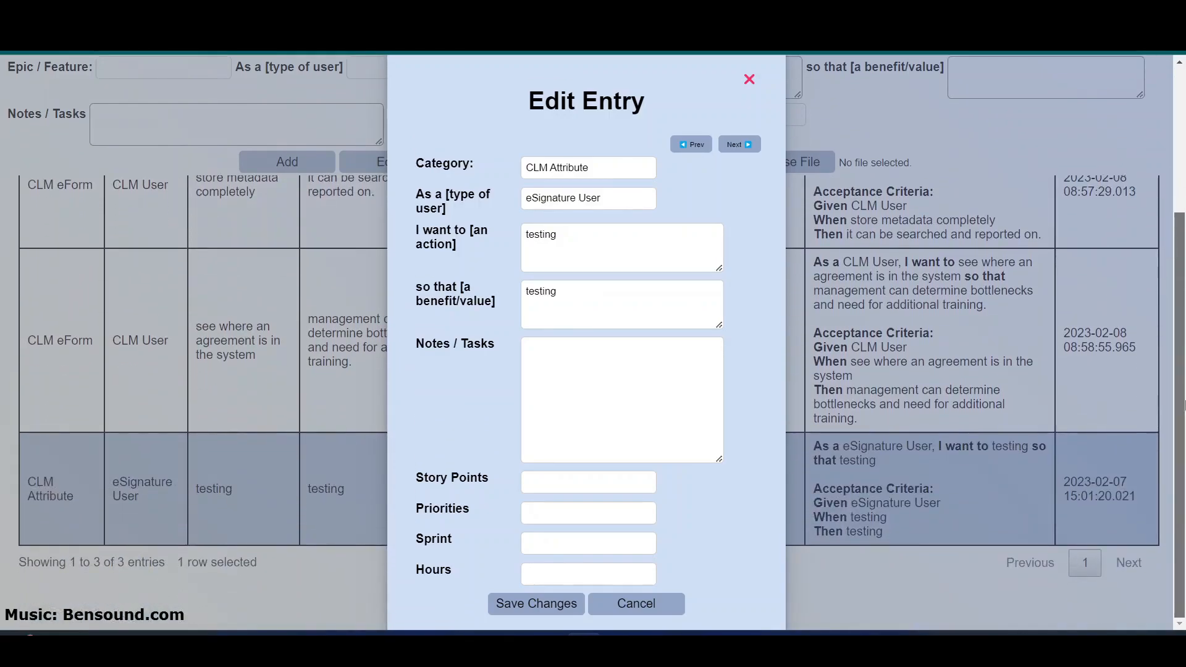
pyautogui.scroll(3, 731, 214)
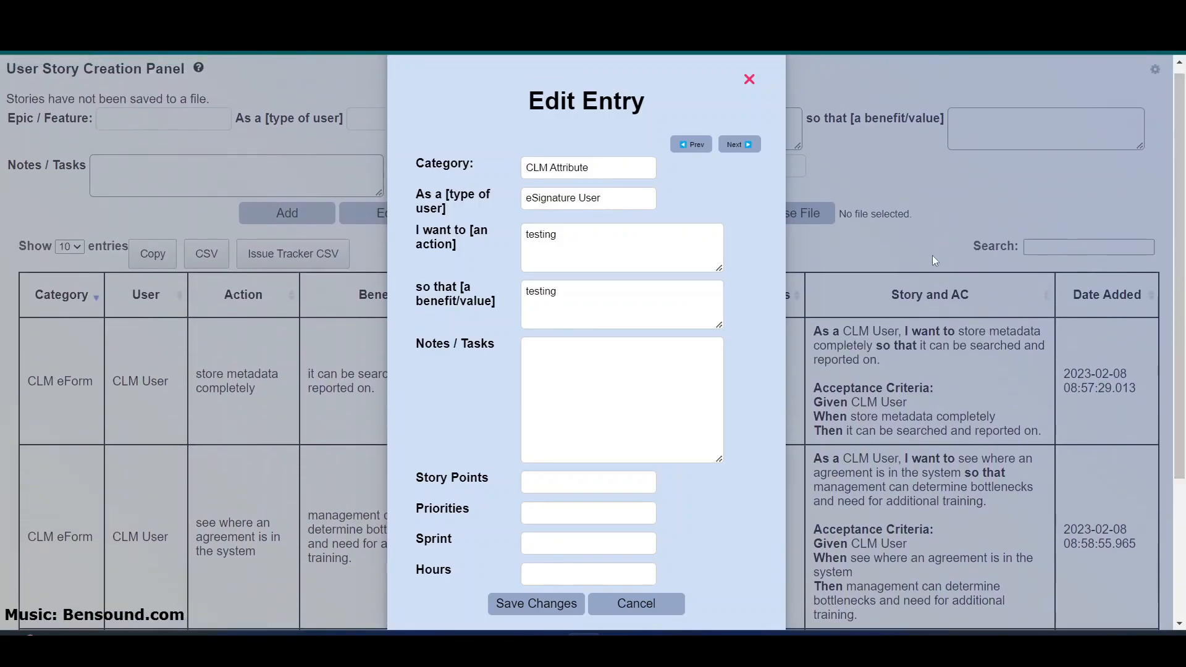
pyautogui.click(749, 79)
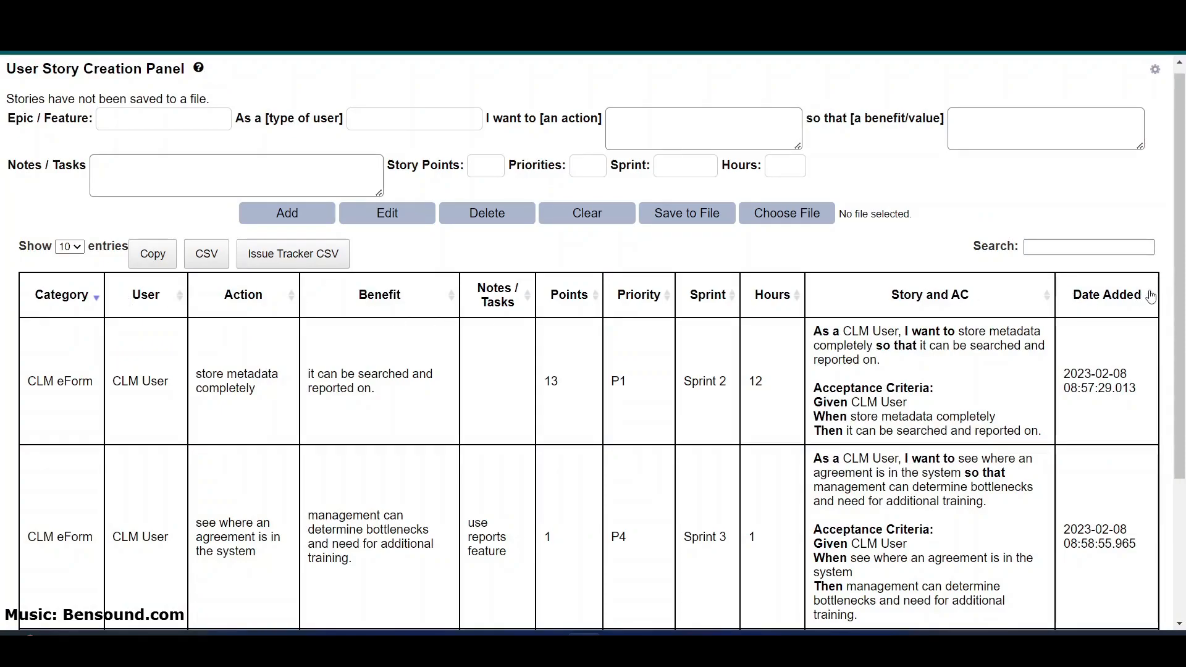
# Sort the stories by date added ascending and browse the entries in the edit form, starting from the "store metadata completely" story.
pyautogui.click(1150, 296)
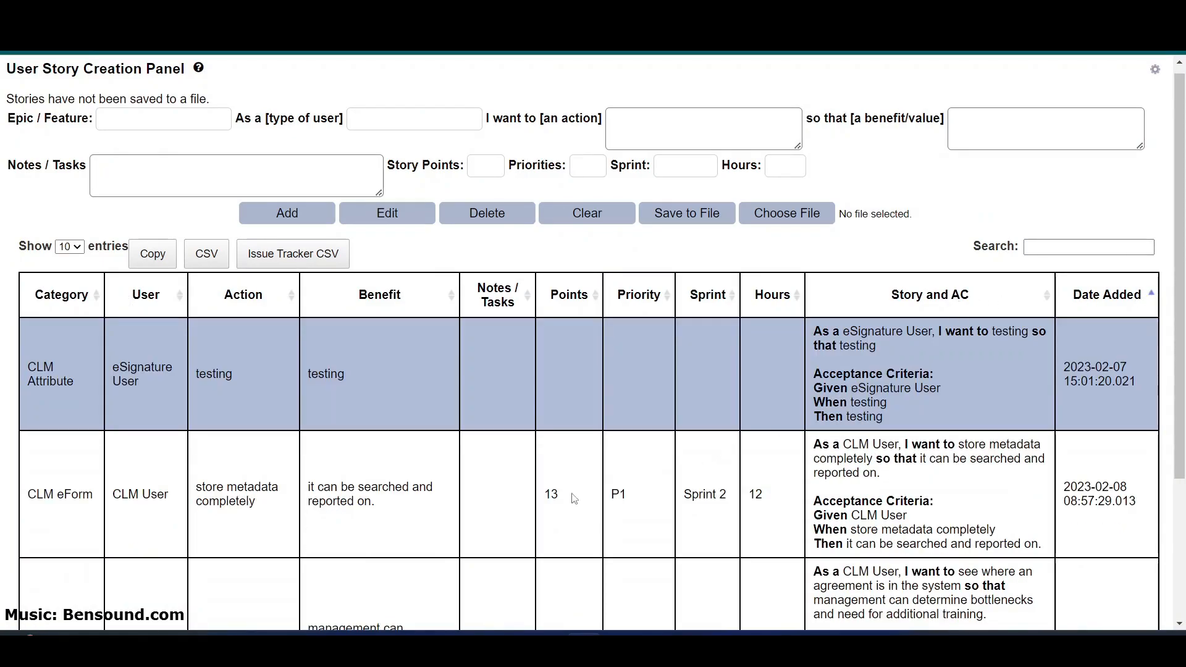
pyautogui.click(566, 499)
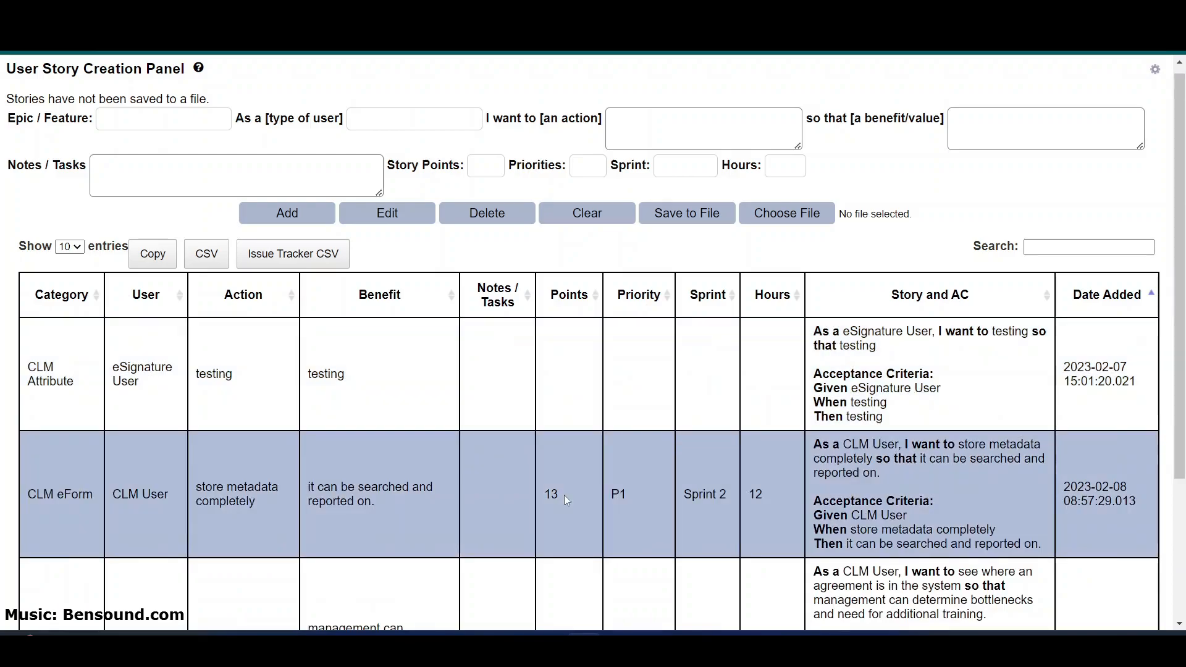
pyautogui.click(383, 214)
pyautogui.click(687, 144)
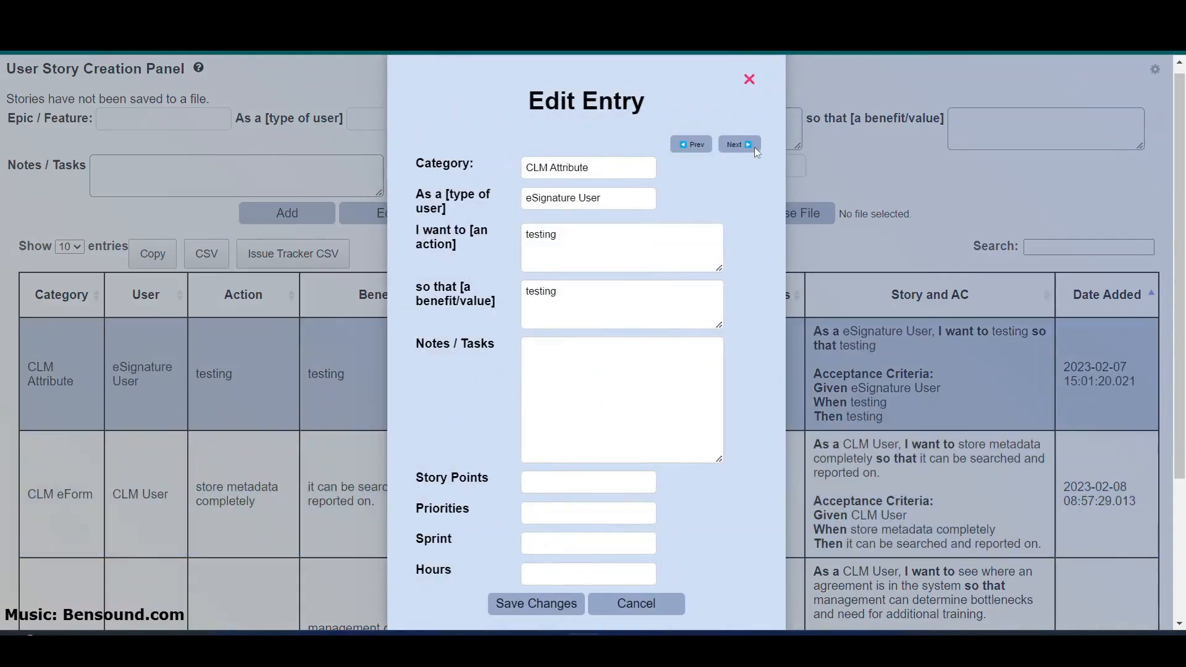
pyautogui.click(738, 147)
pyautogui.click(739, 146)
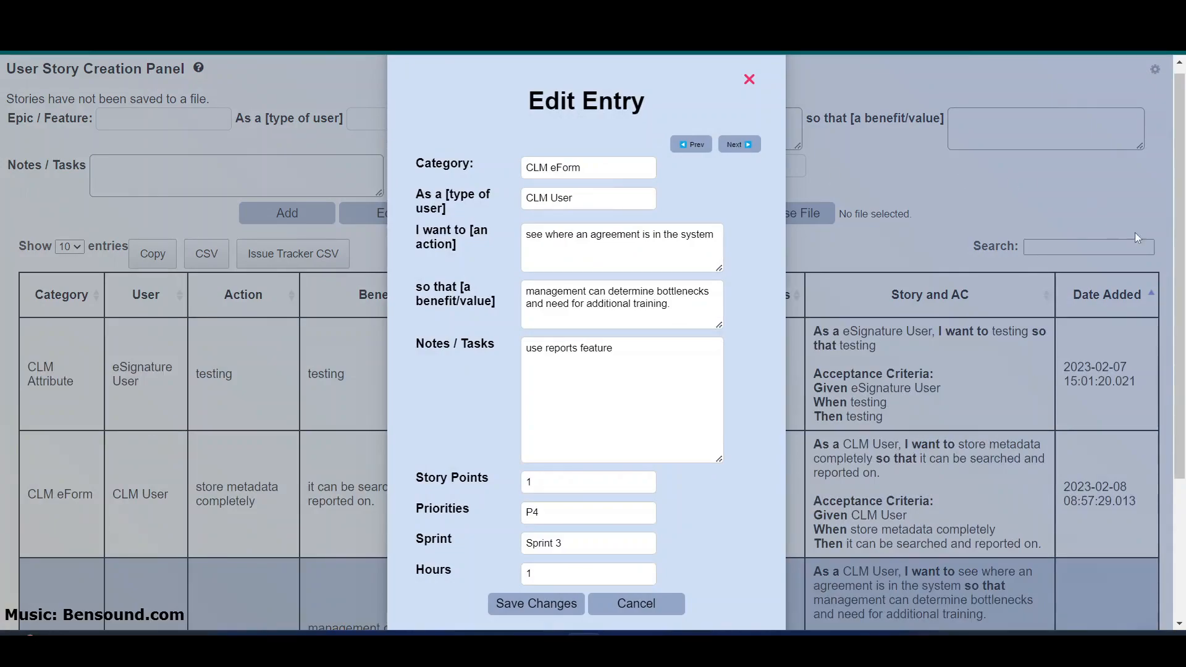
pyautogui.moveTo(1172, 239); pyautogui.dragTo(1183, 261)
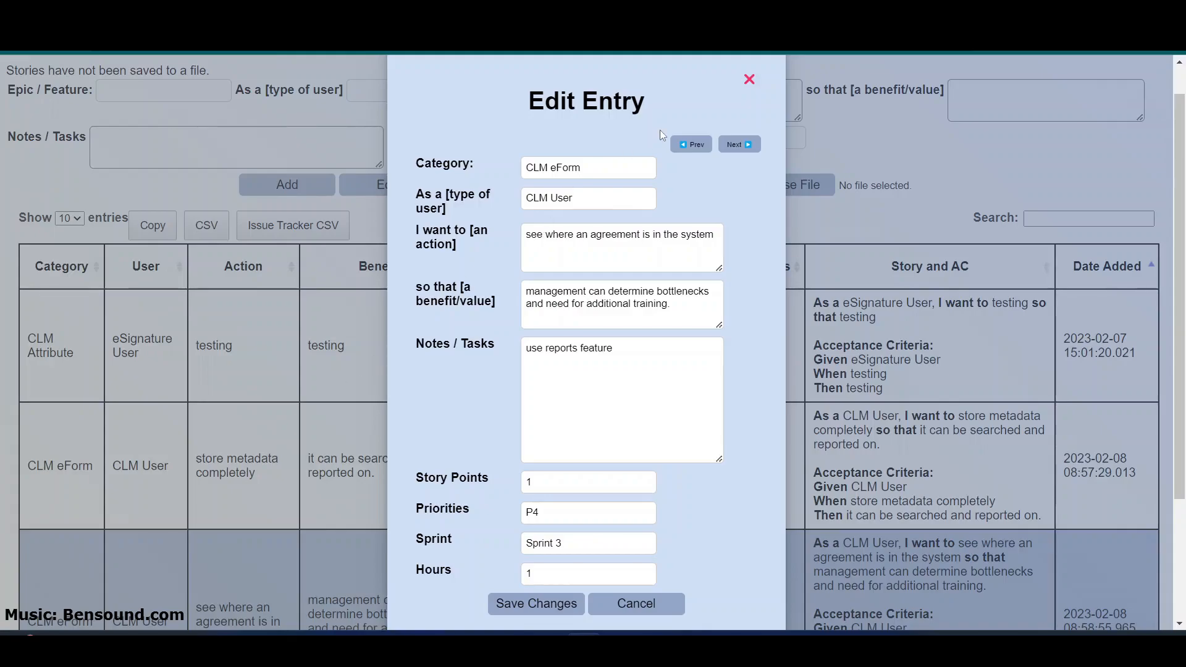
# Set the category of the "store metadata completely" story to CLM Group and save the entry.
pyautogui.click(691, 143)
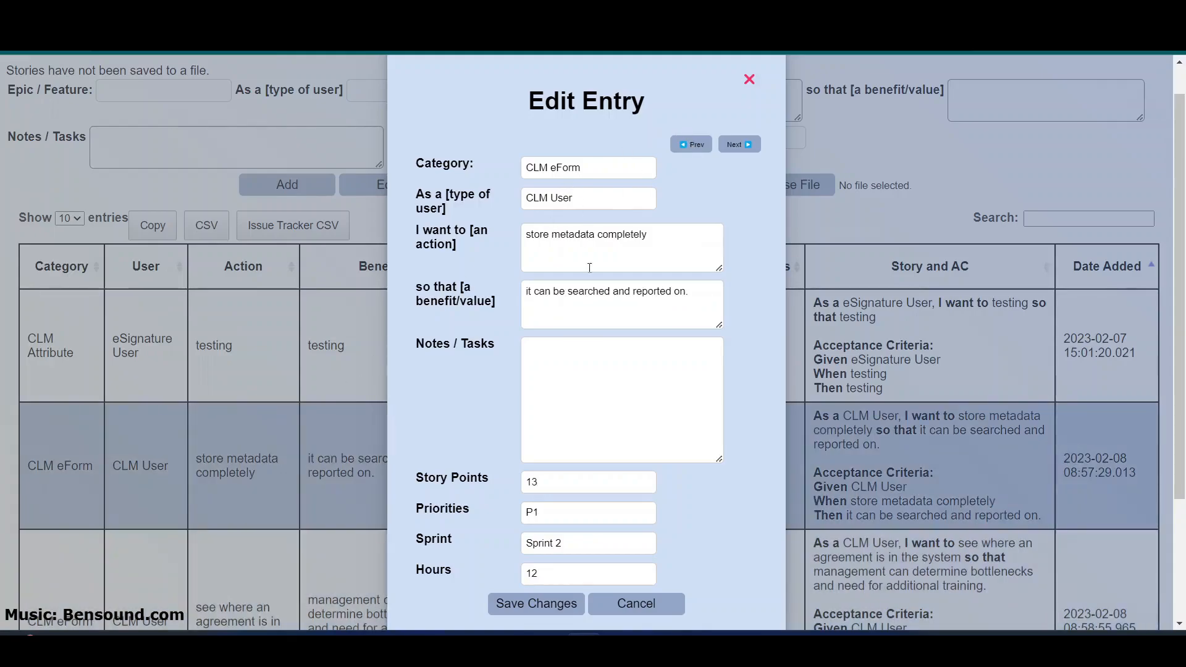
pyautogui.click(631, 170)
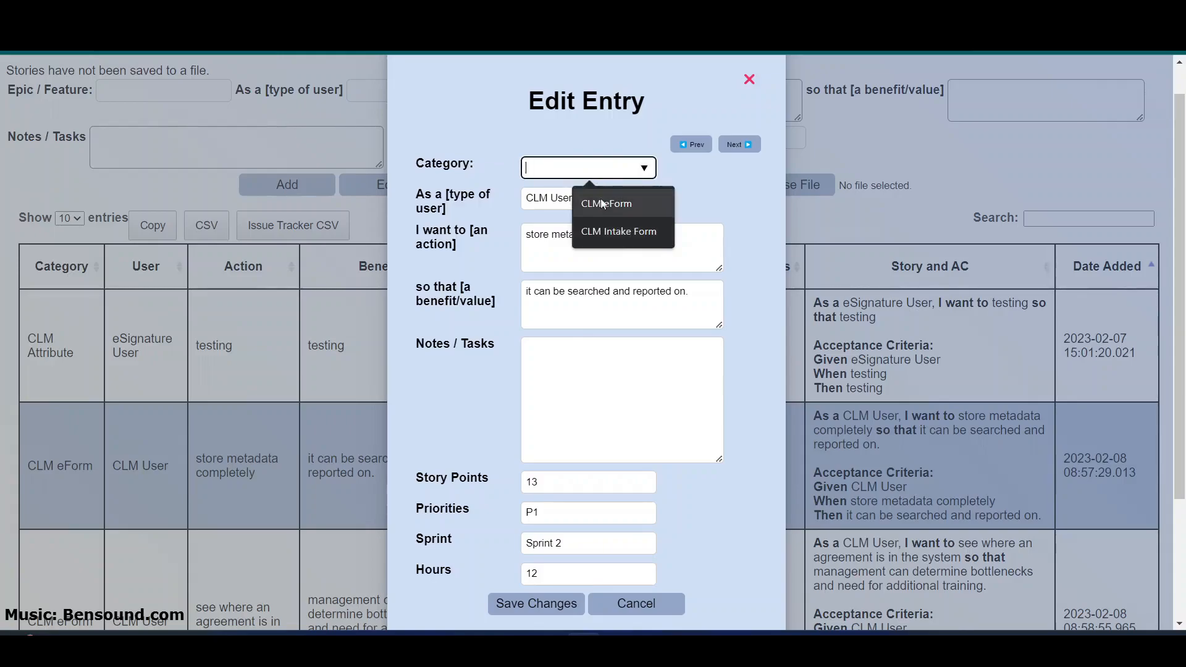
pyautogui.click(599, 165)
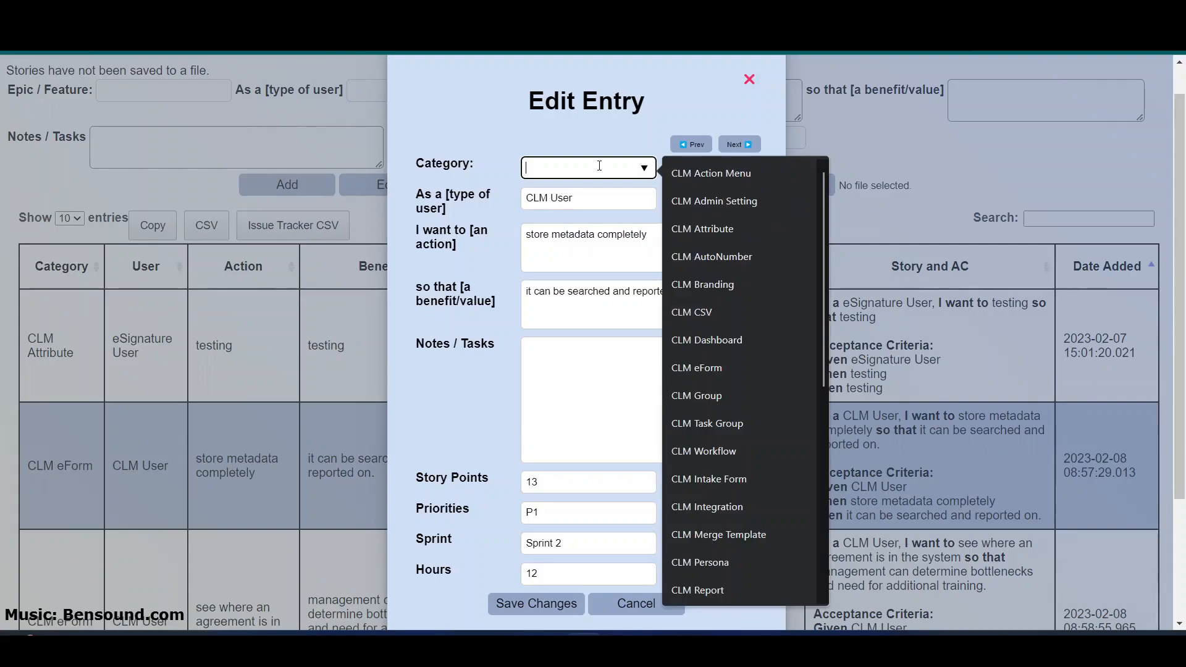
pyautogui.click(715, 400)
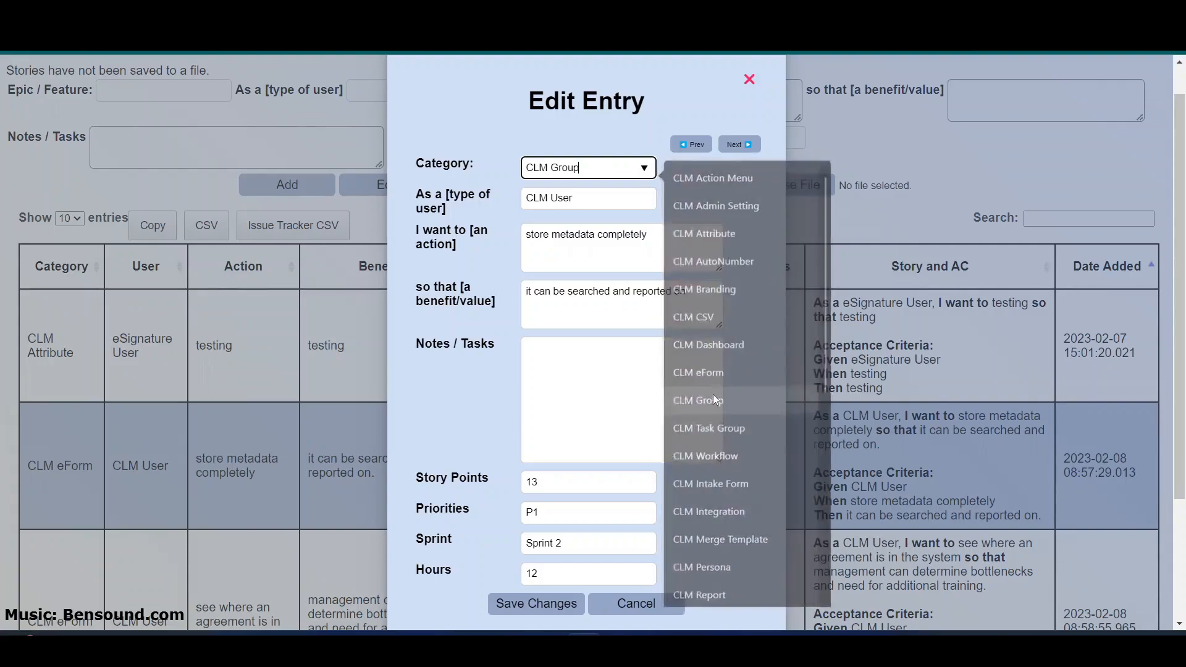
pyautogui.click(524, 604)
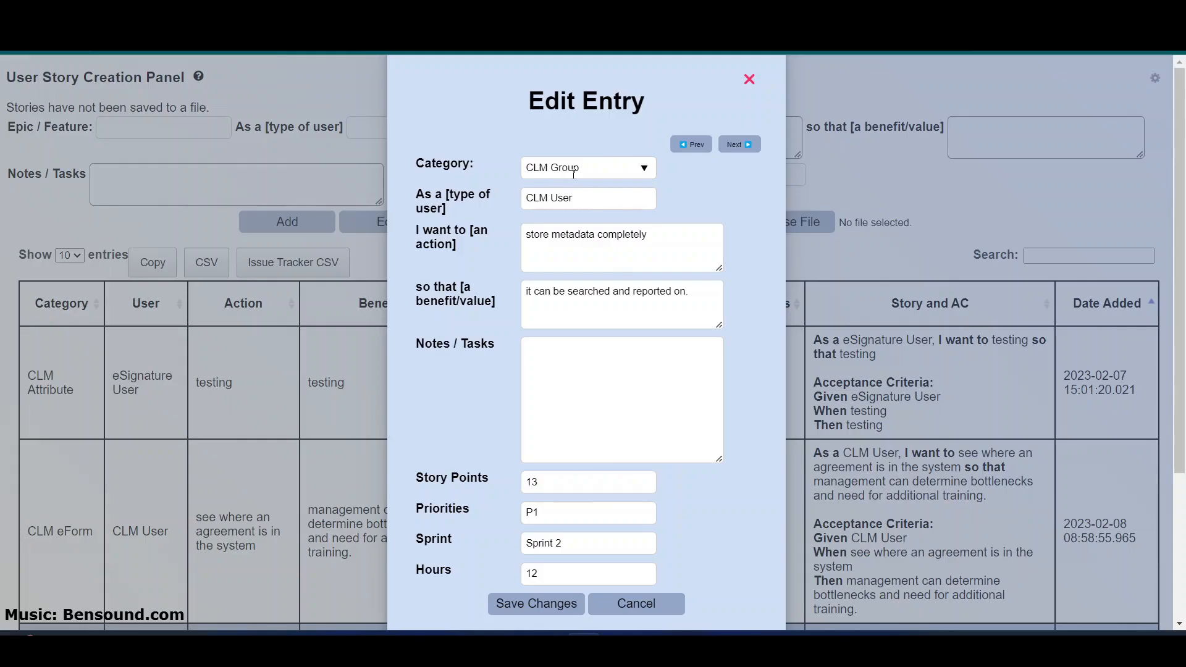
# Browse back to the "testing" story and forward again to "store metadata completely" in the edit form, and check its date added in the table.
pyautogui.click(694, 144)
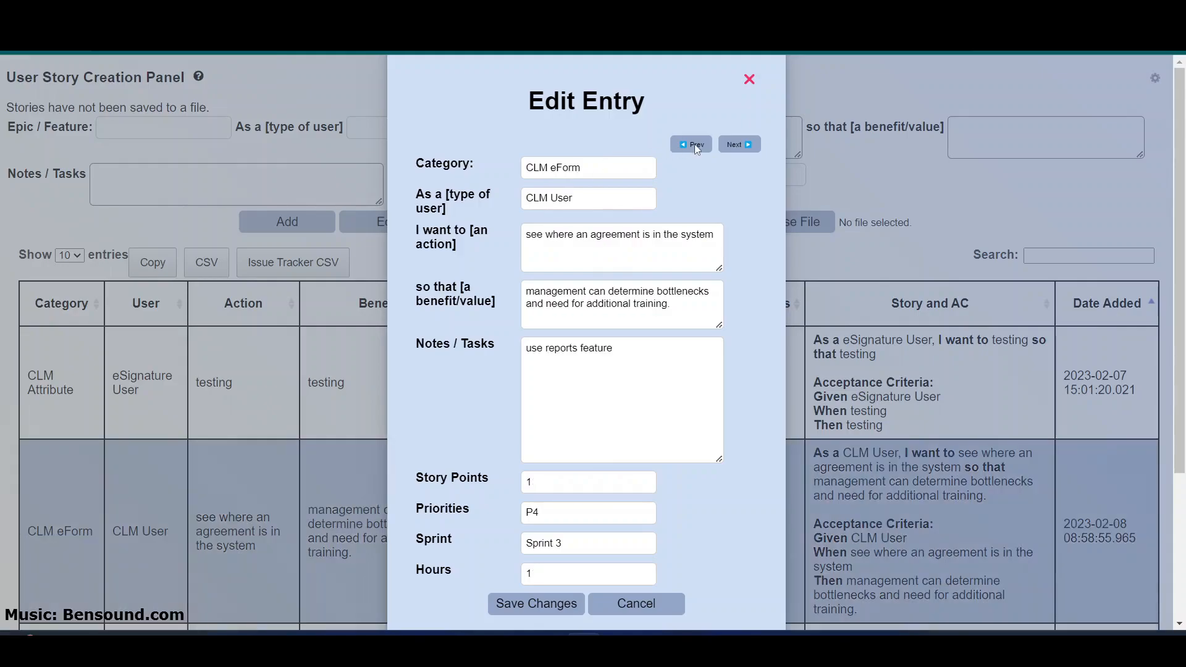
pyautogui.click(694, 144)
pyautogui.click(694, 147)
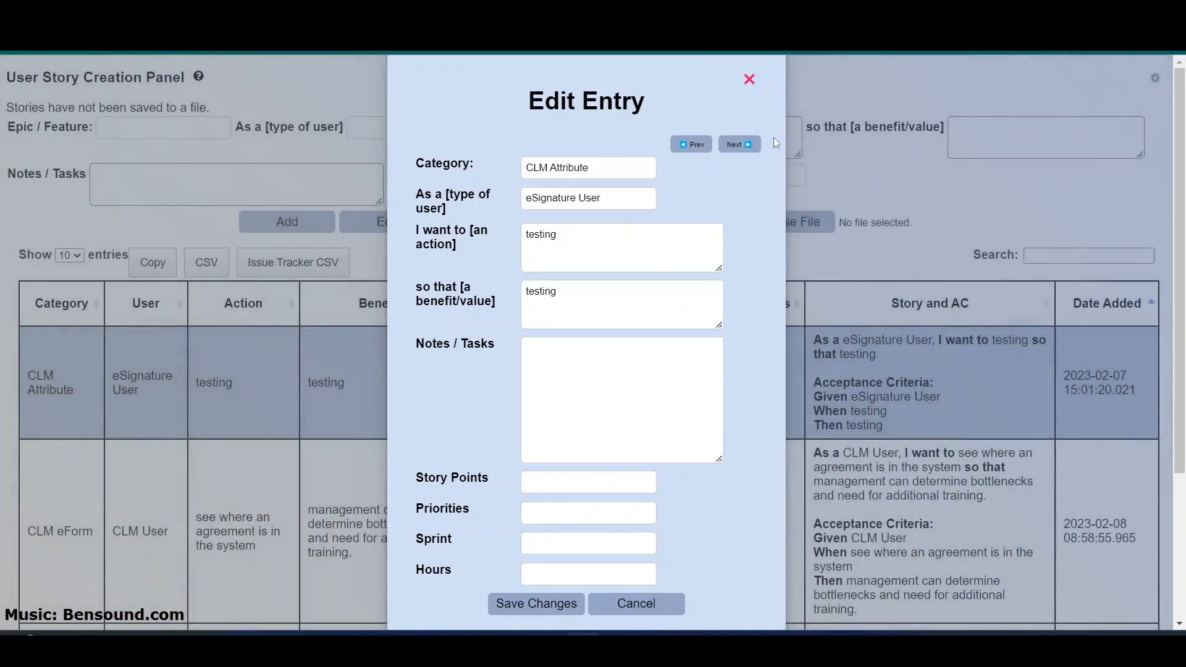
pyautogui.click(736, 147)
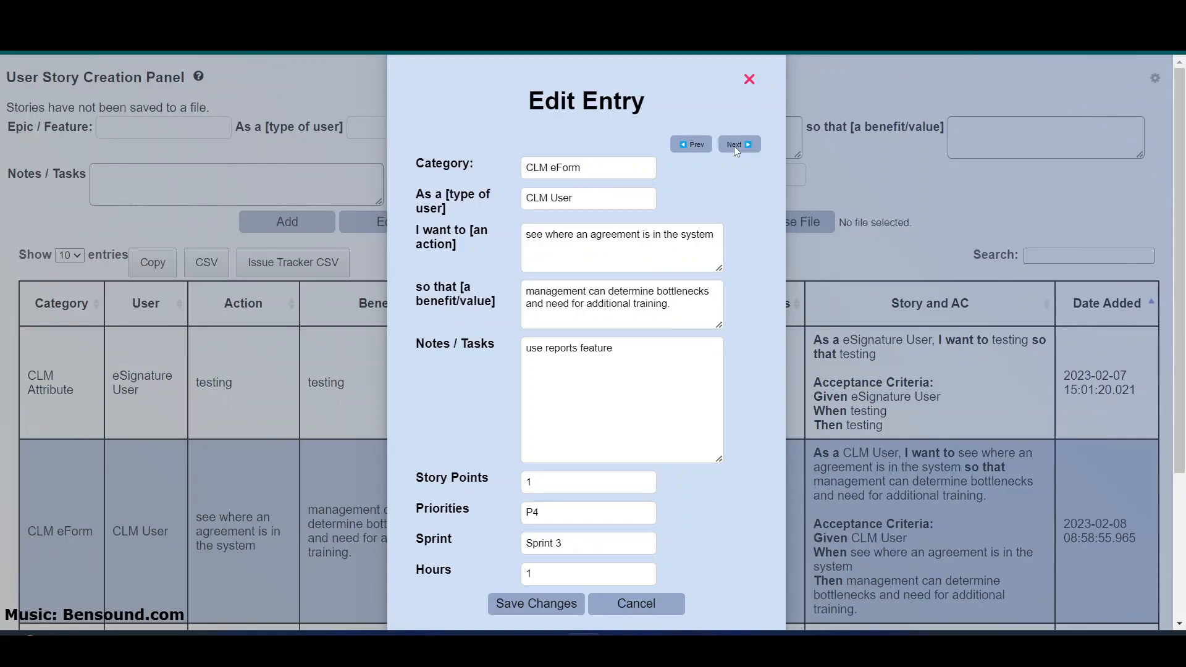
pyautogui.click(734, 146)
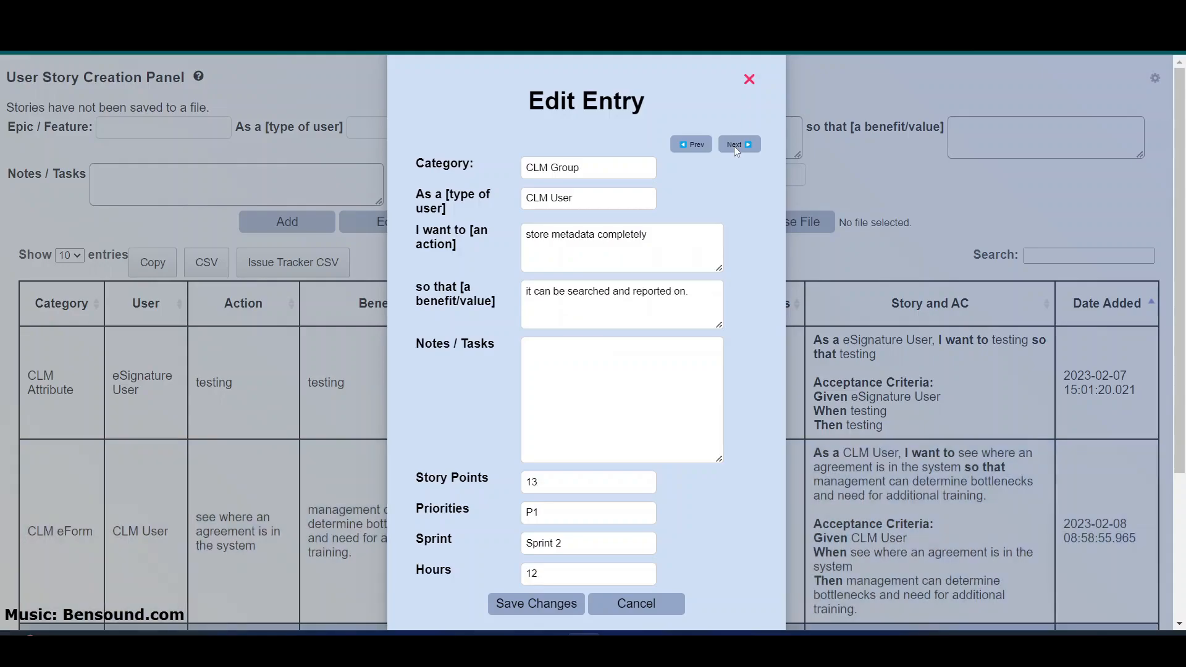
pyautogui.moveTo(1182, 251); pyautogui.dragTo(1181, 383)
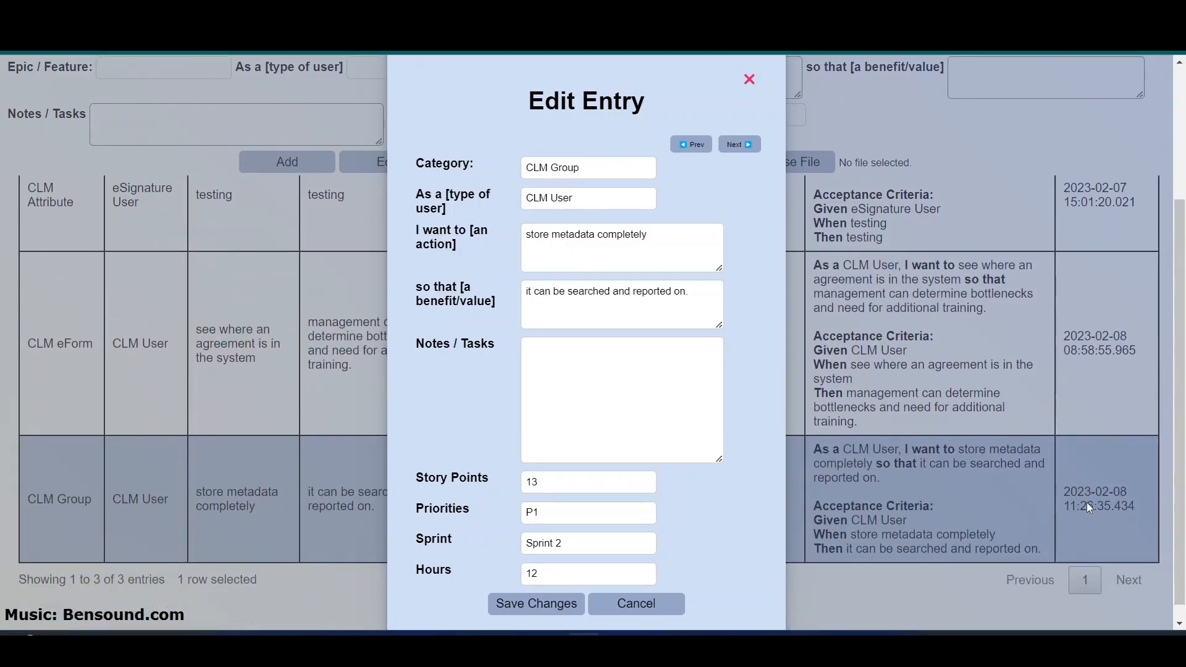
pyautogui.moveTo(1181, 387)
pyautogui.mouseDown()
pyautogui.moveTo(1181, 283)
pyautogui.moveTo(1179, 384)
pyautogui.mouseUp()
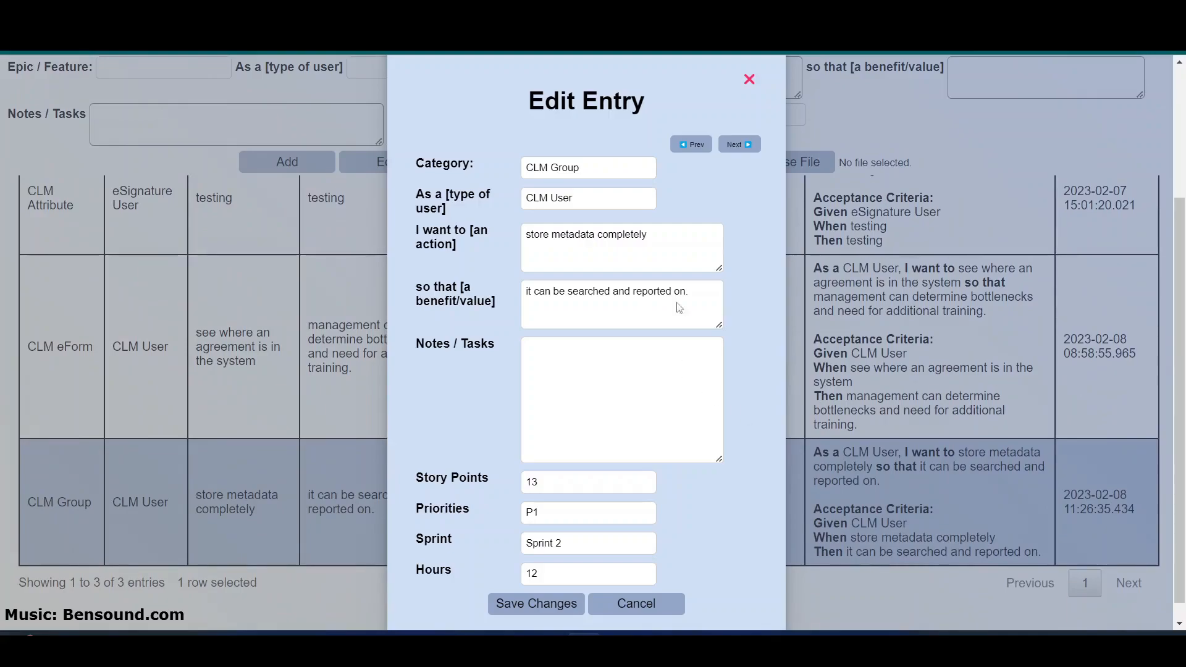
# Set the user type of the "see where an agreement is in the system" story to eSignature Viewer and save the entry.
pyautogui.click(683, 145)
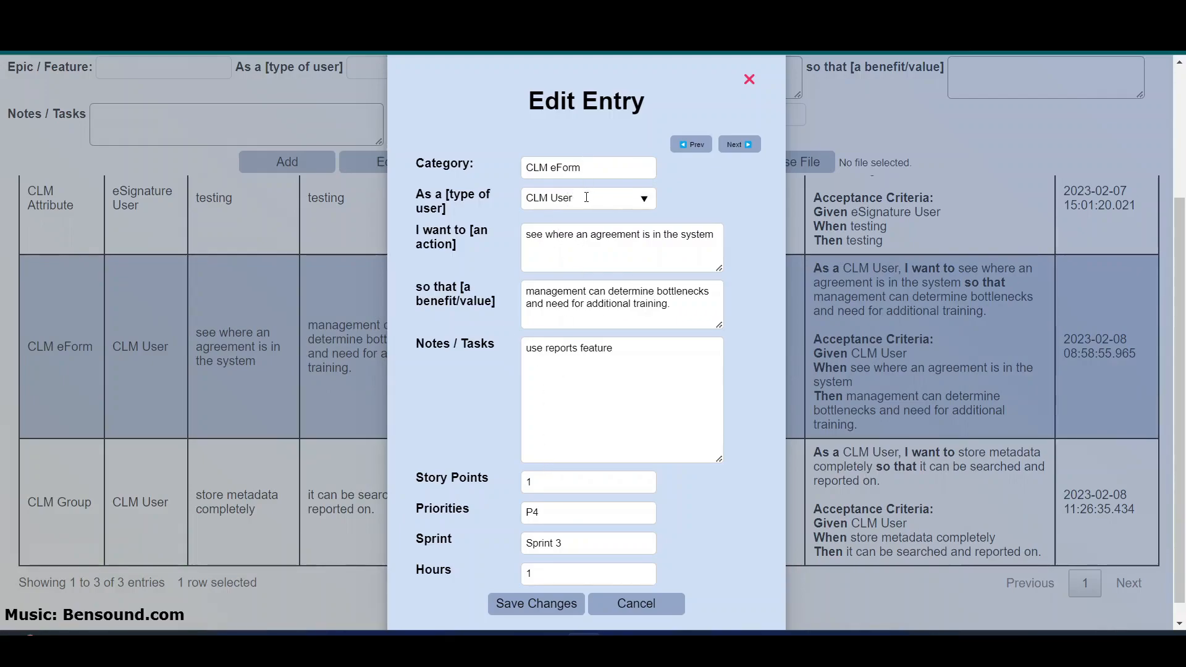
pyautogui.click(588, 196)
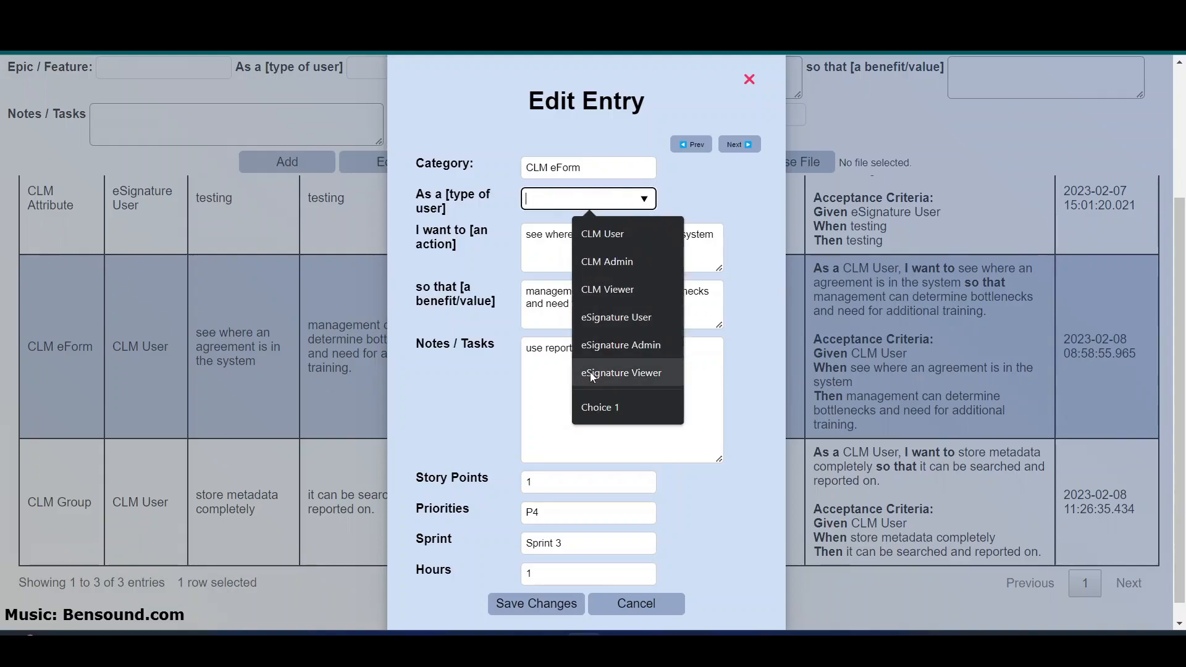
pyautogui.click(592, 373)
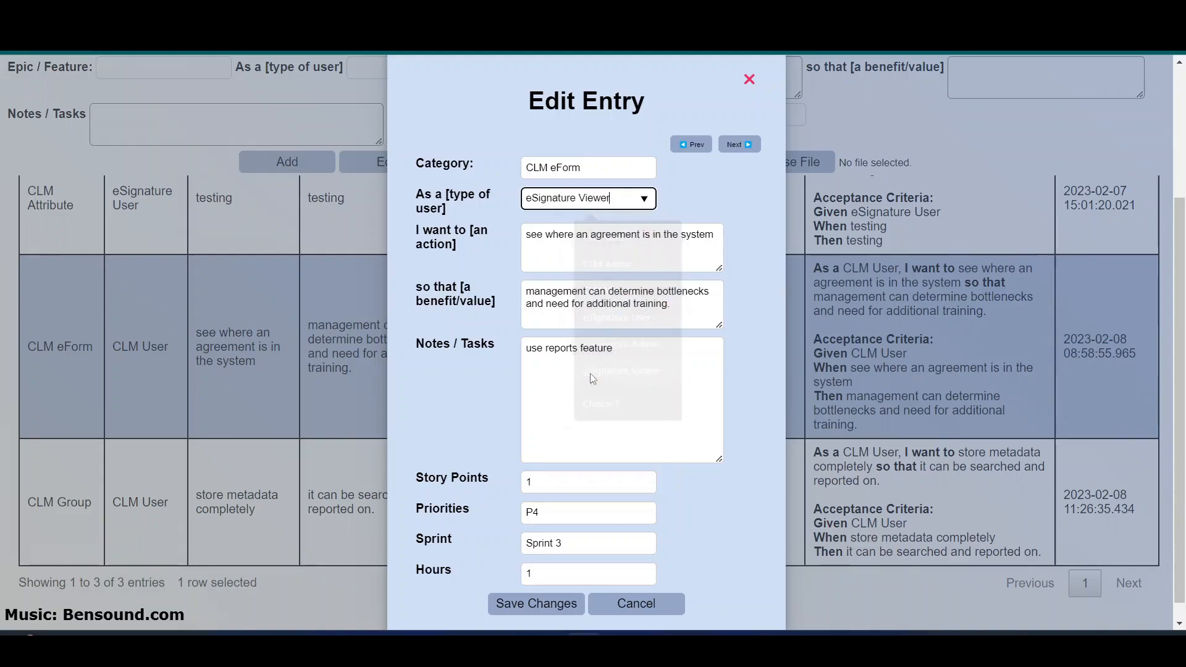
pyautogui.click(522, 604)
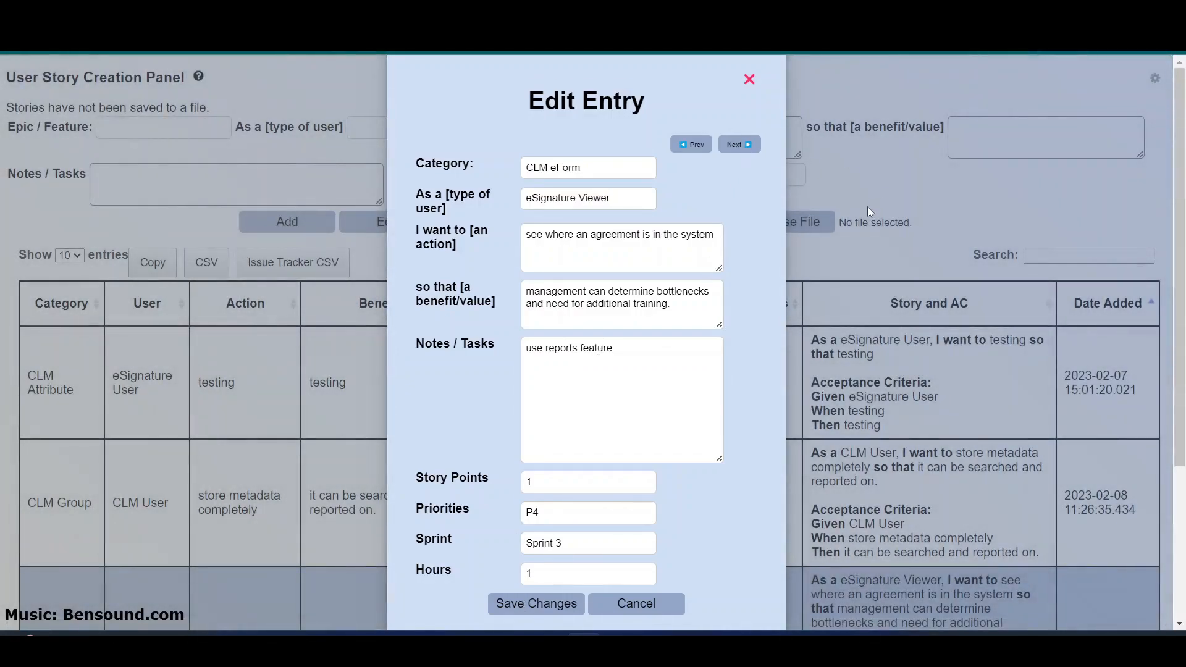
# Browse all the entries backward and forward in the edit form, close it on the eSignature Viewer story, and look over the story table.
pyautogui.moveTo(1181, 293); pyautogui.dragTo(1185, 431)
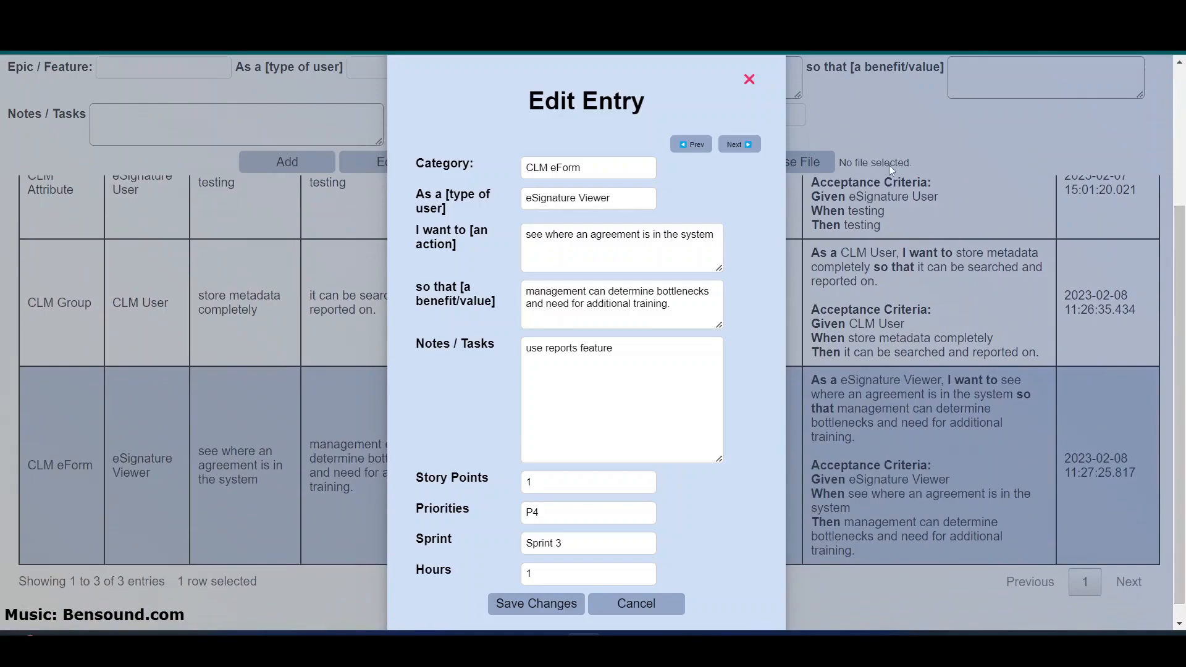
pyautogui.click(694, 144)
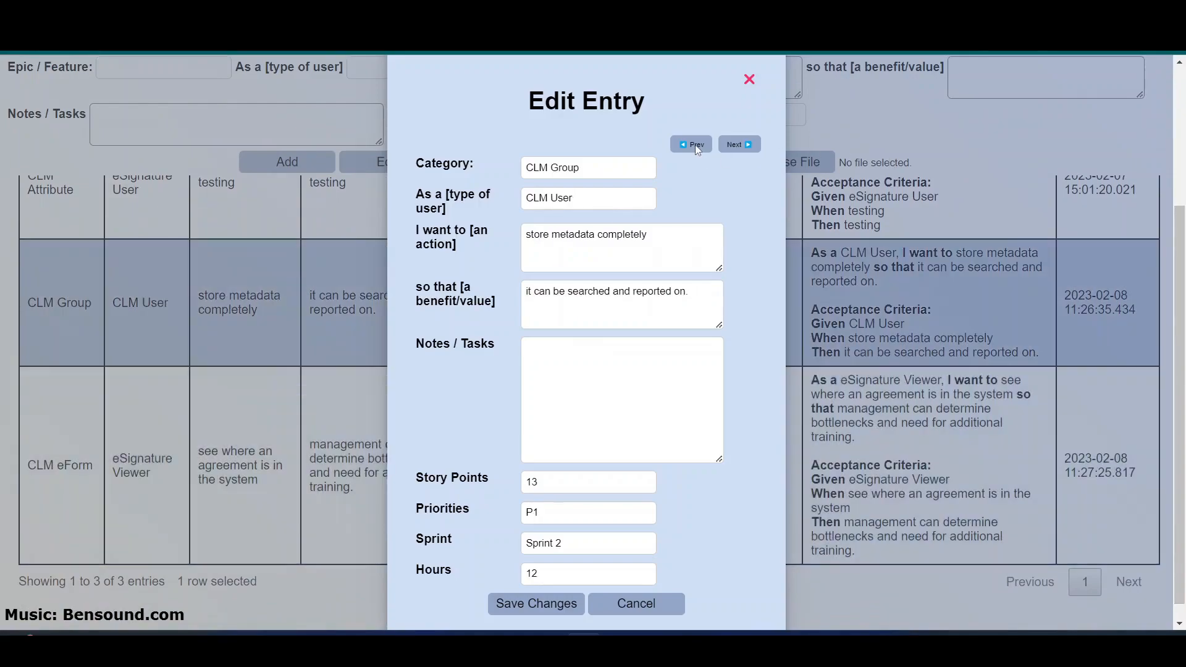
pyautogui.click(695, 145)
pyautogui.click(737, 144)
pyautogui.click(738, 144)
pyautogui.click(690, 143)
pyautogui.click(690, 143)
pyautogui.moveTo(1179, 282); pyautogui.dragTo(1182, 189)
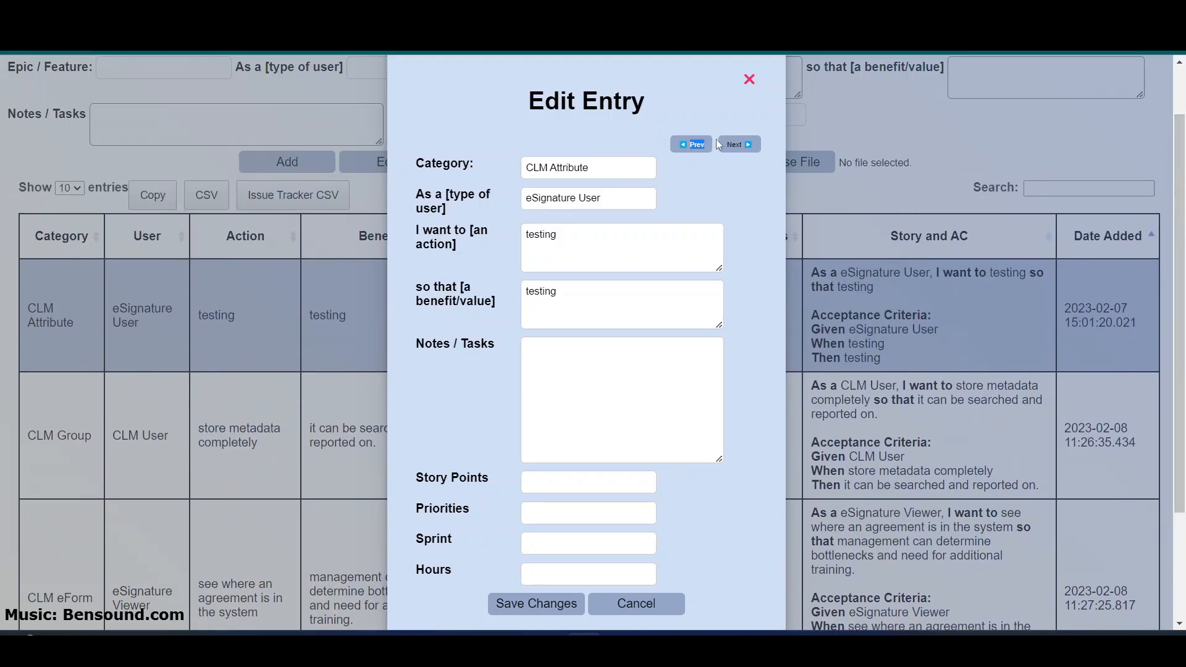
pyautogui.click(741, 143)
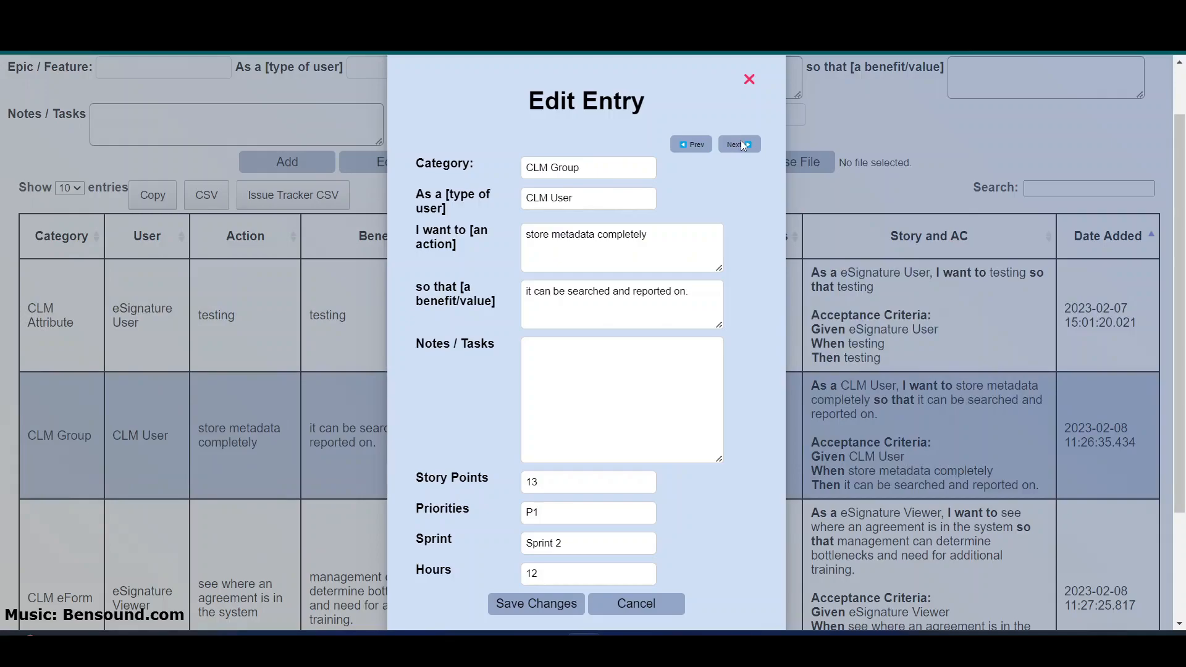
pyautogui.click(740, 142)
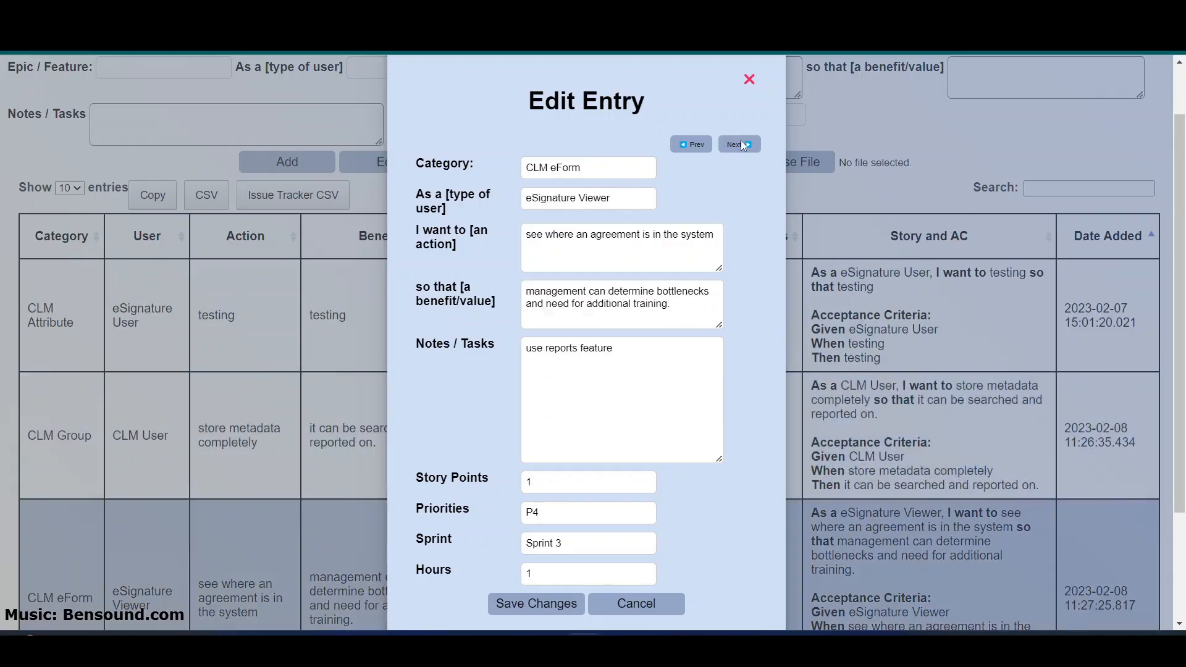
pyautogui.click(750, 79)
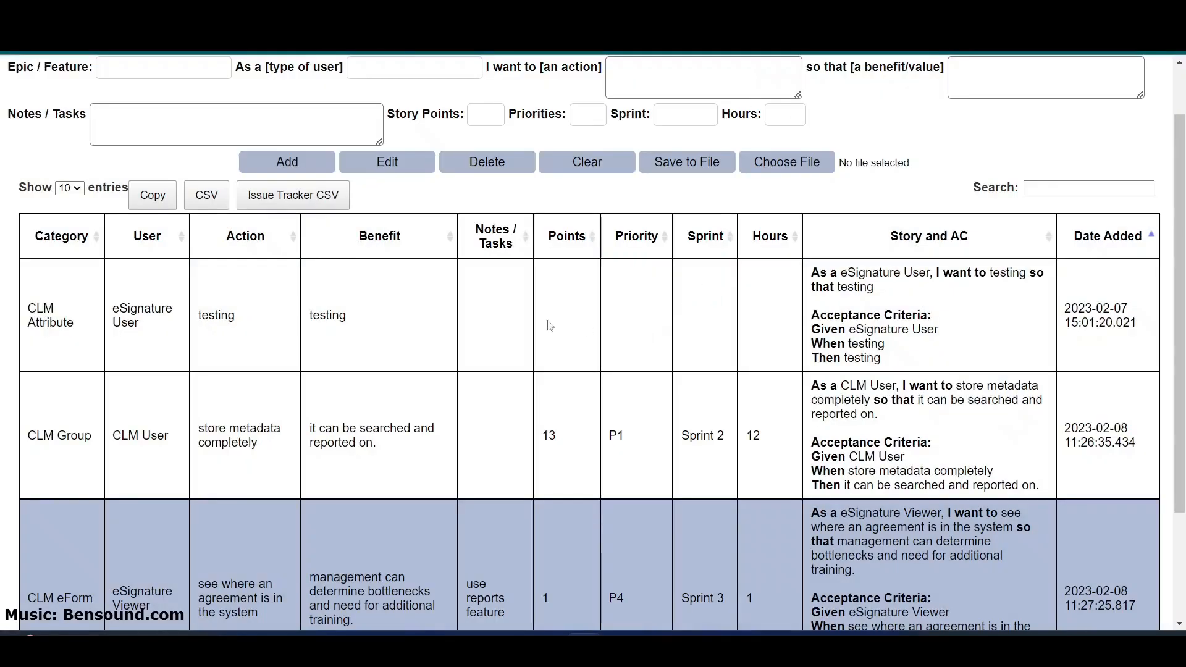
pyautogui.moveTo(1181, 294); pyautogui.dragTo(1182, 434)
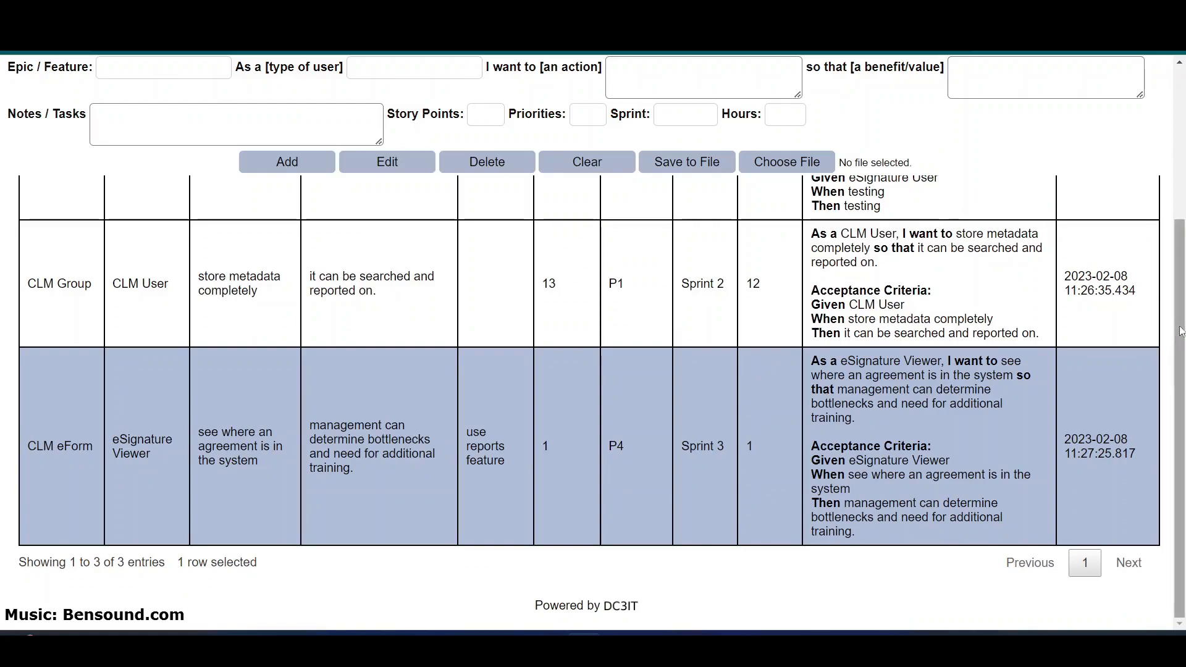
pyautogui.moveTo(1181, 333); pyautogui.dragTo(1182, 178)
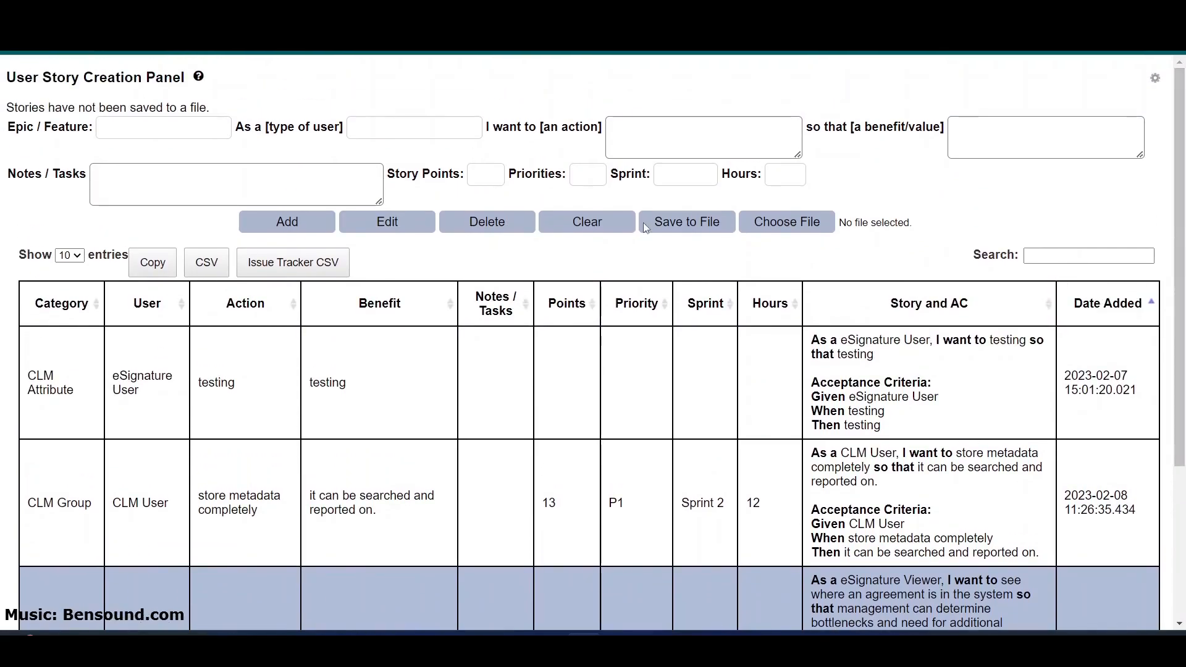